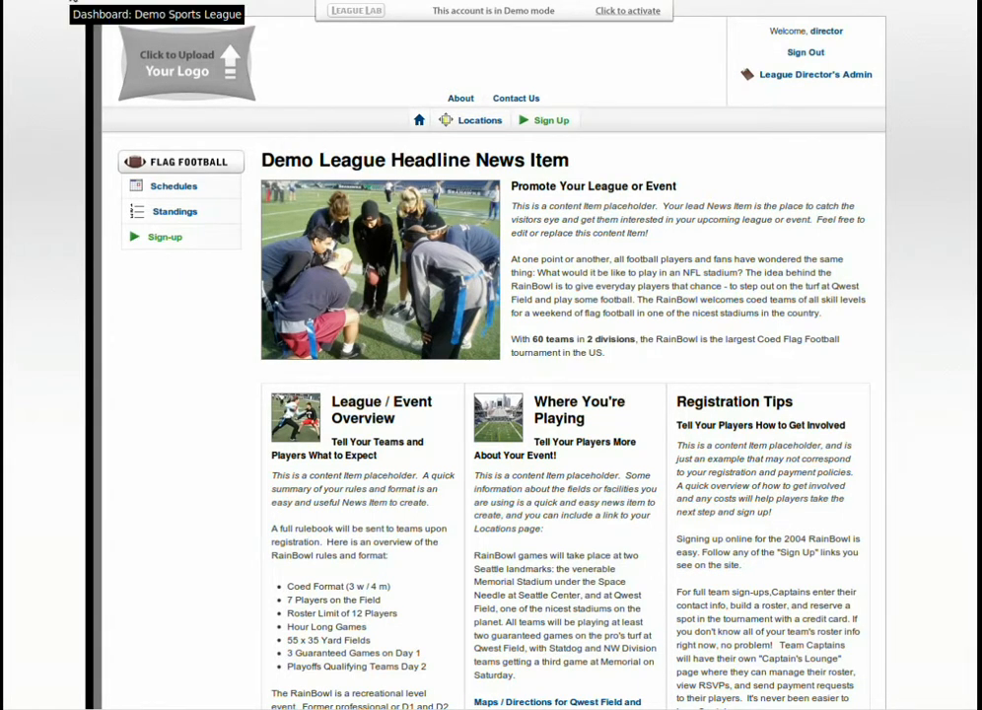
# Open the league director's dashboard and examine the registration and pricing settings on the Thursday Evening Football set-up page.
pyautogui.click(69, 2)
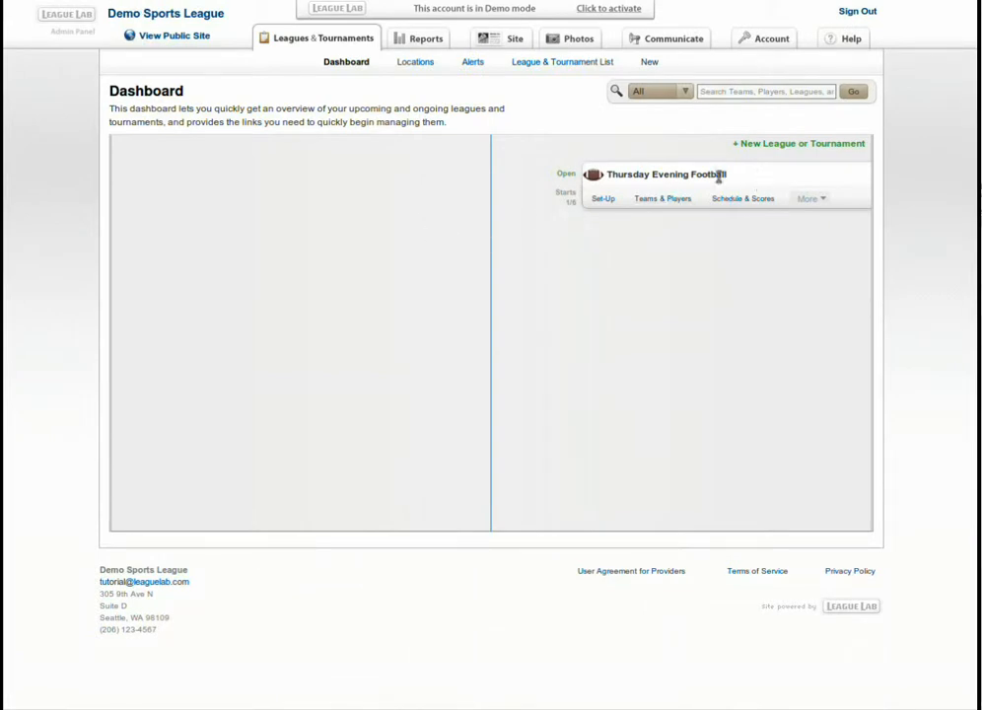
pyautogui.click(603, 200)
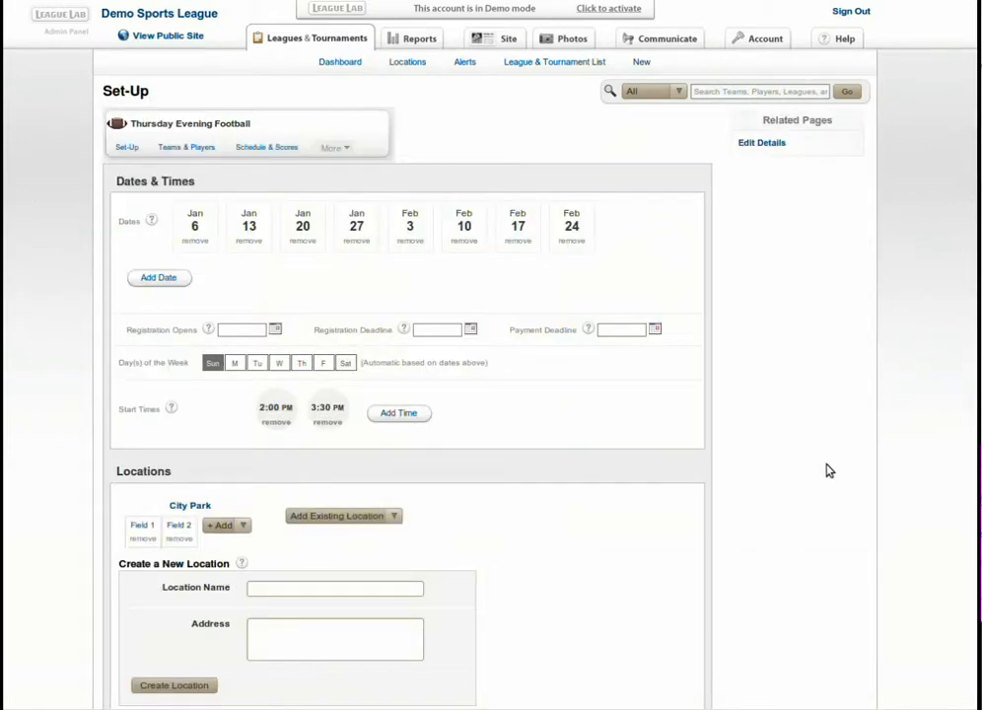
pyautogui.scroll(-10, 829, 472)
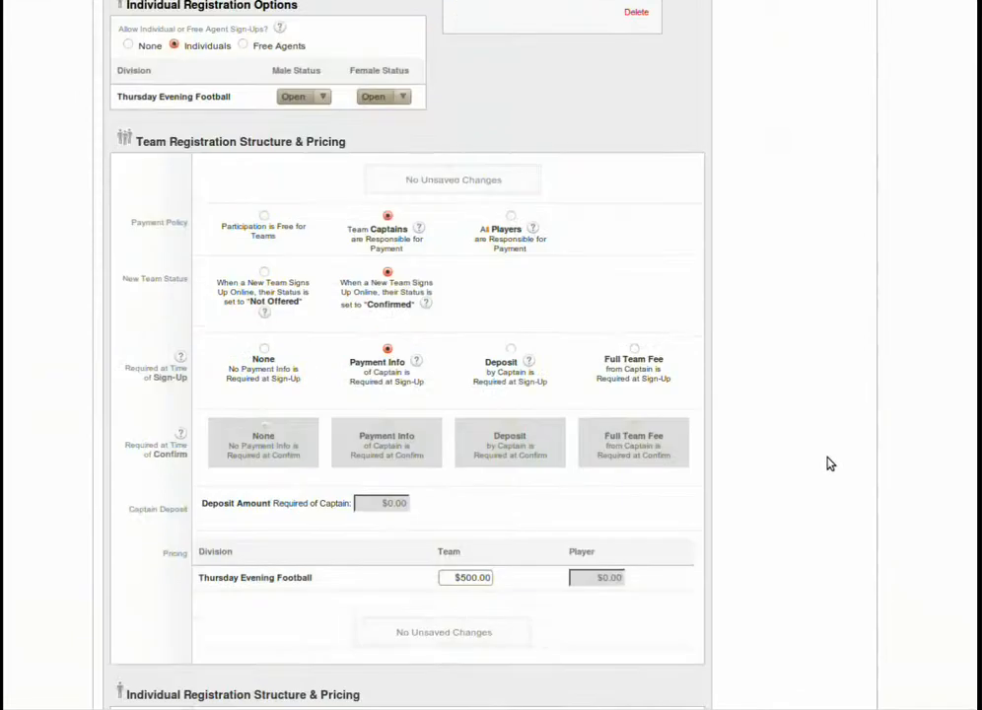
pyautogui.scroll(-1, 829, 464)
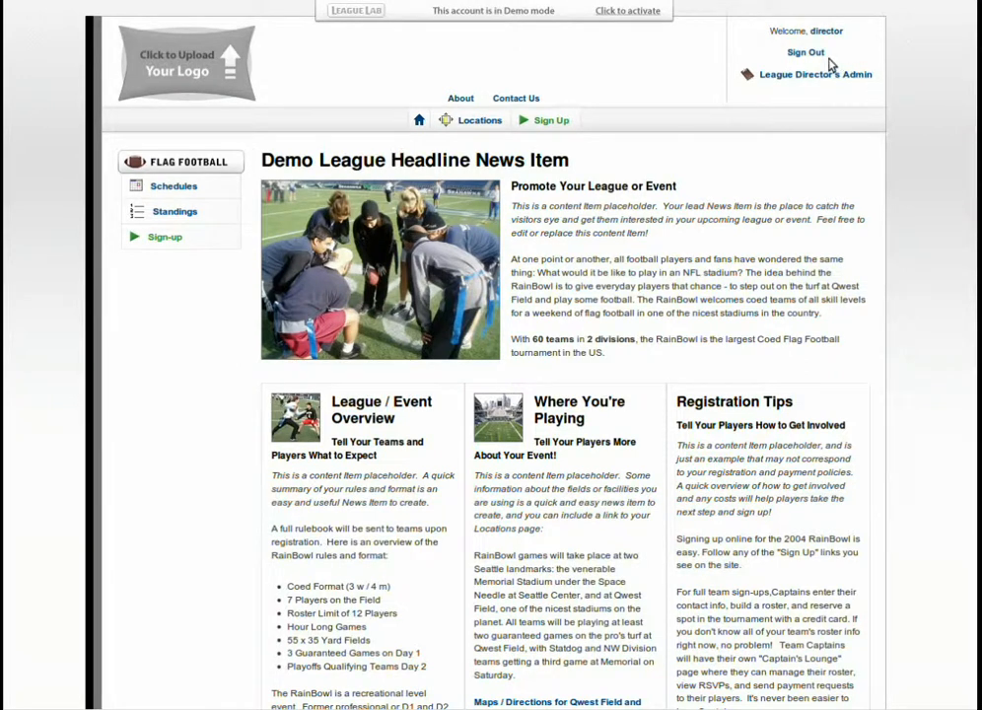
# Sign out of the director account and start a team registration for Thursday Evening Football as a new user.
pyautogui.click(808, 54)
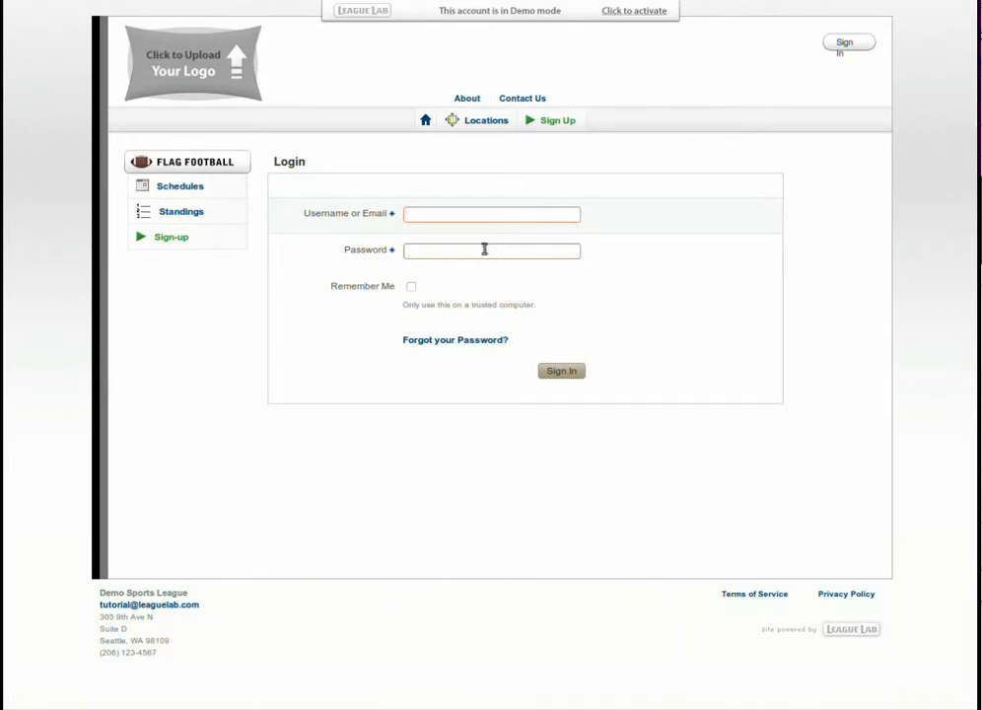
pyautogui.click(558, 122)
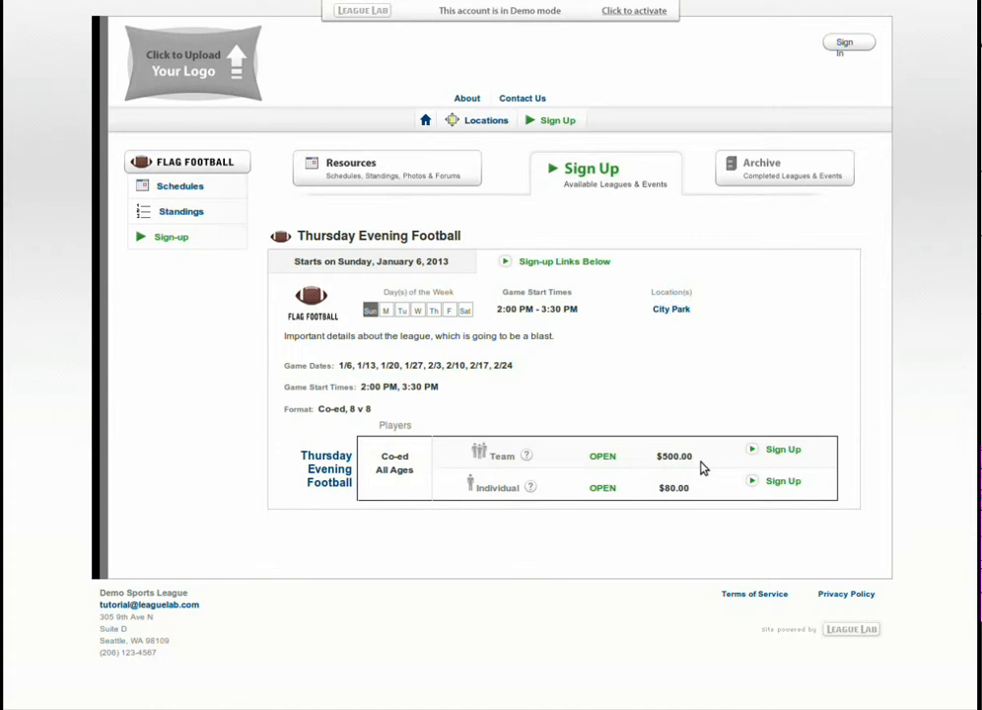
pyautogui.click(784, 450)
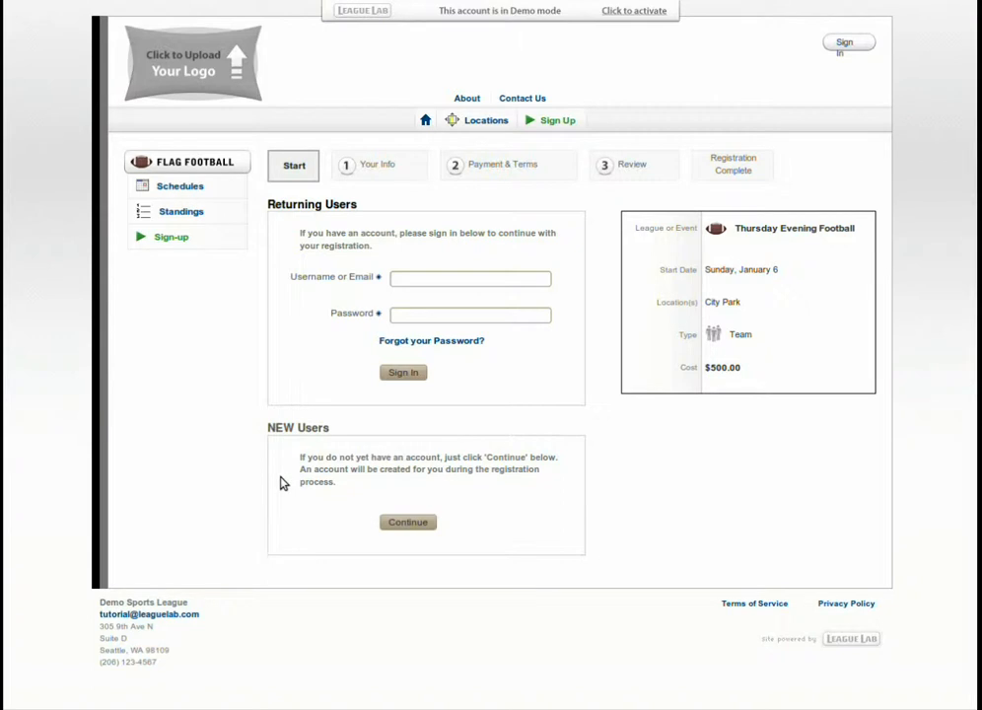
pyautogui.click(412, 524)
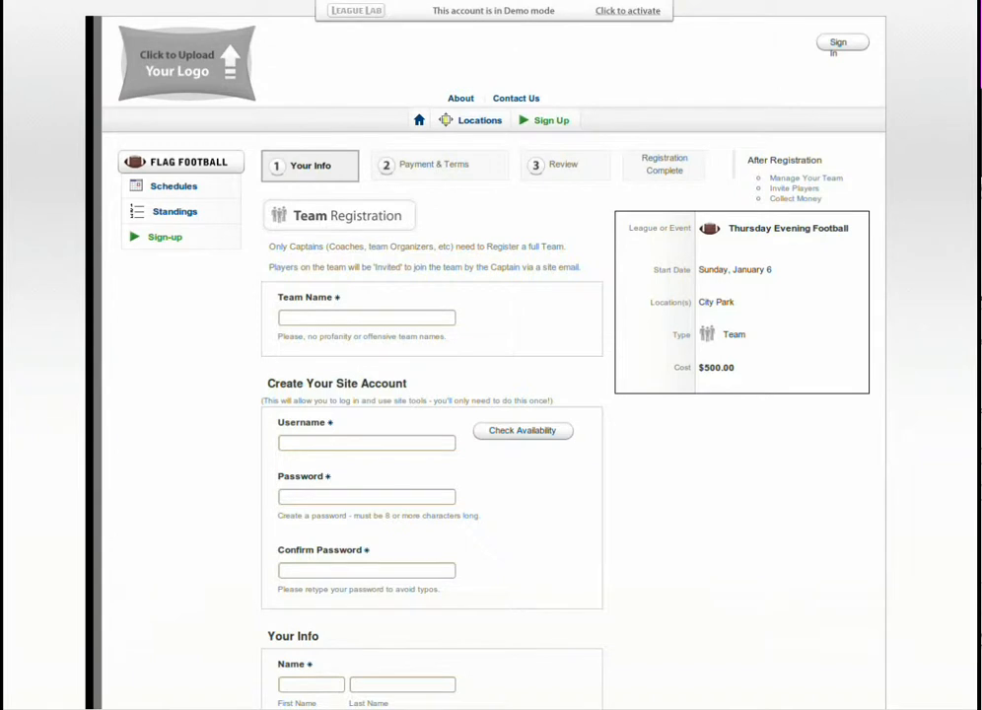
# Enter "Thursday Night Lightweights" as the team name in the team registration form.
pyautogui.click(388, 319)
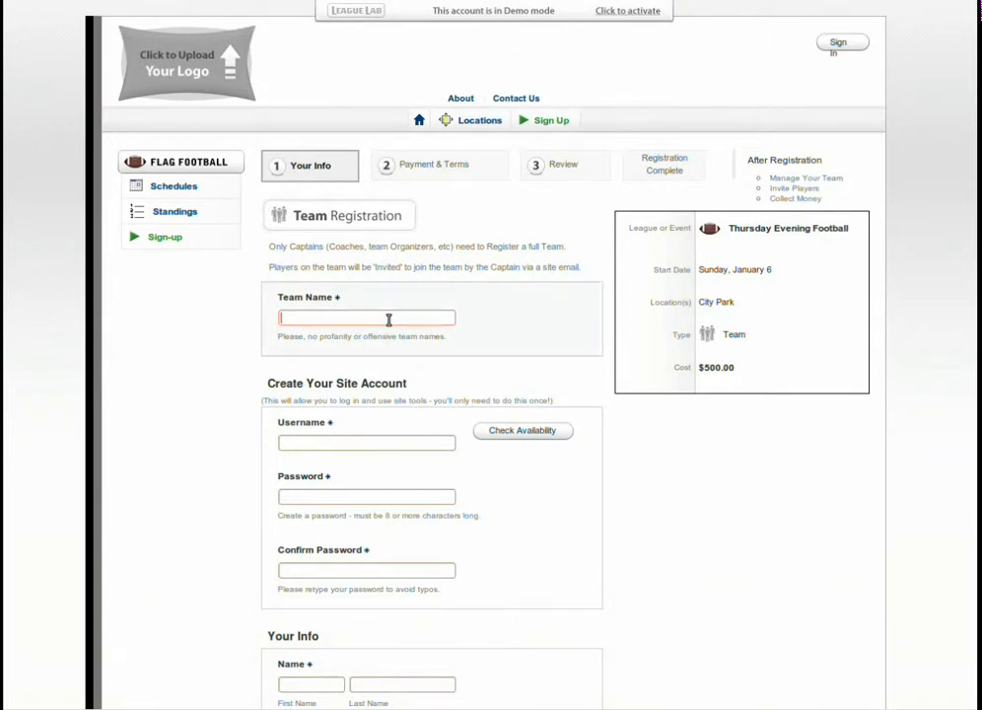
pyautogui.write('Thu')
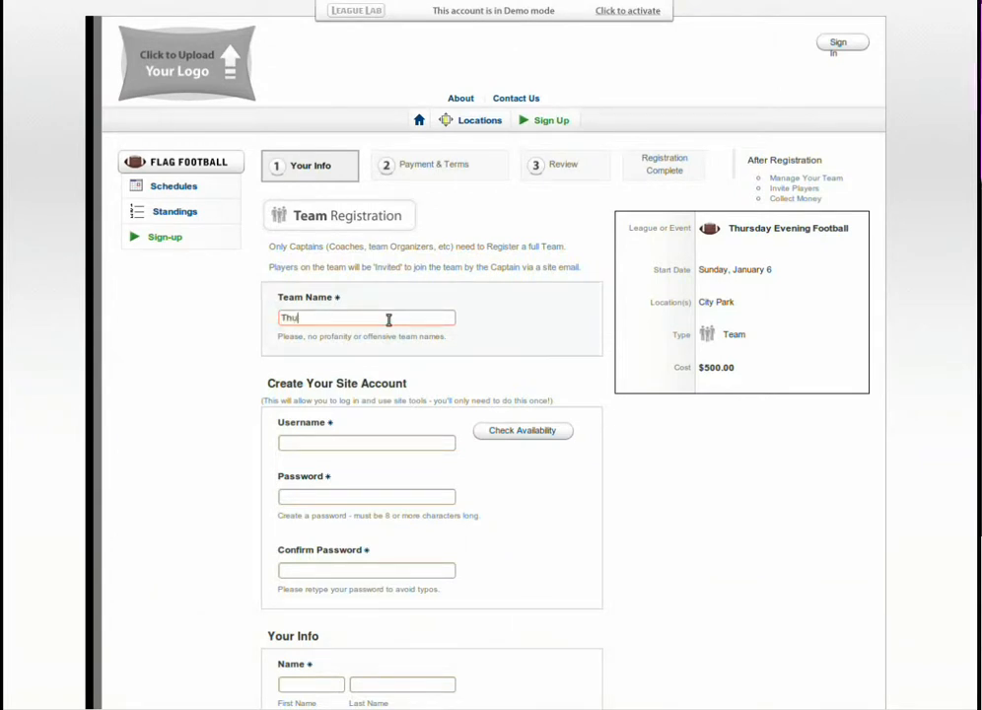
pyautogui.write('rsday Night Li')
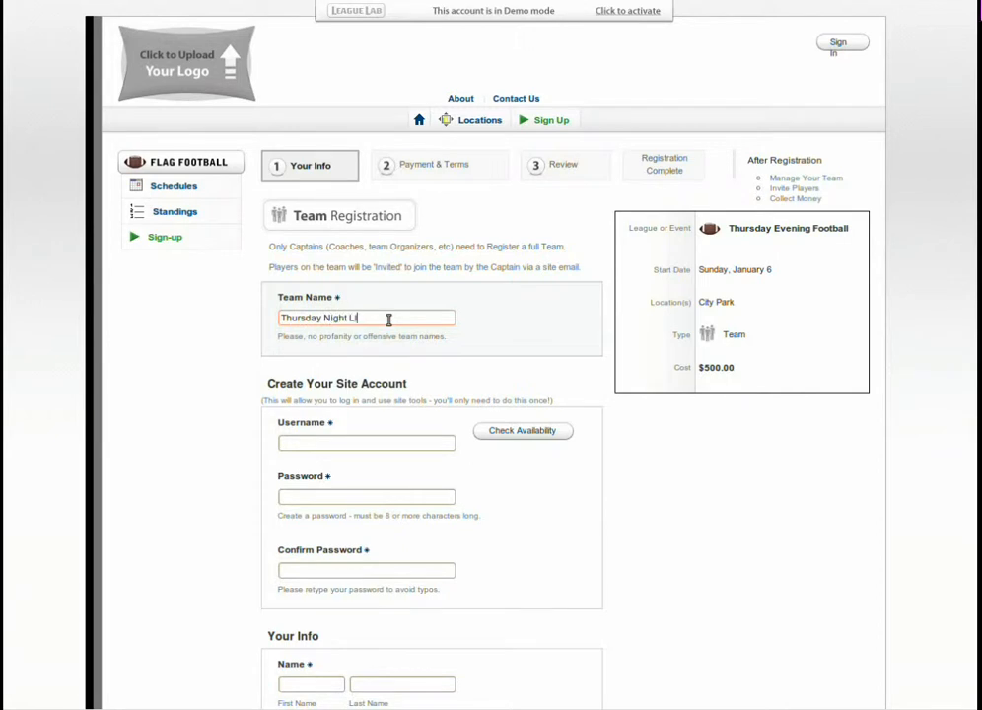
pyautogui.write('ghtweights')
pyautogui.press('Tab')
# Fill in the new site account's username, and enter and confirm the account password.
pyautogui.scroll(-2, 794, 541)
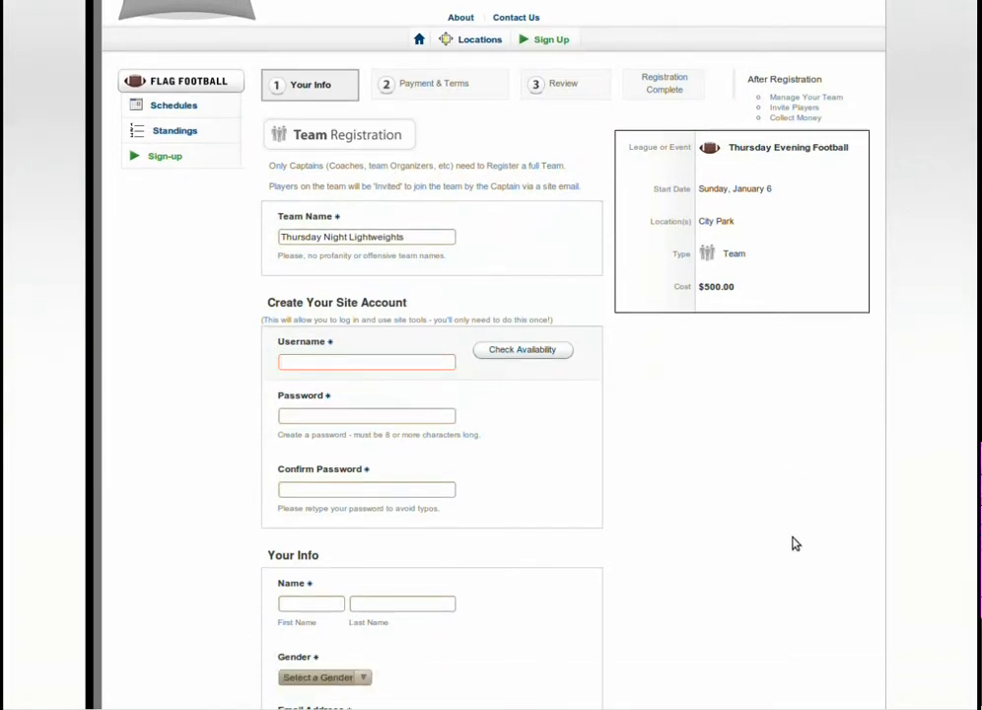
pyautogui.write('Capta')
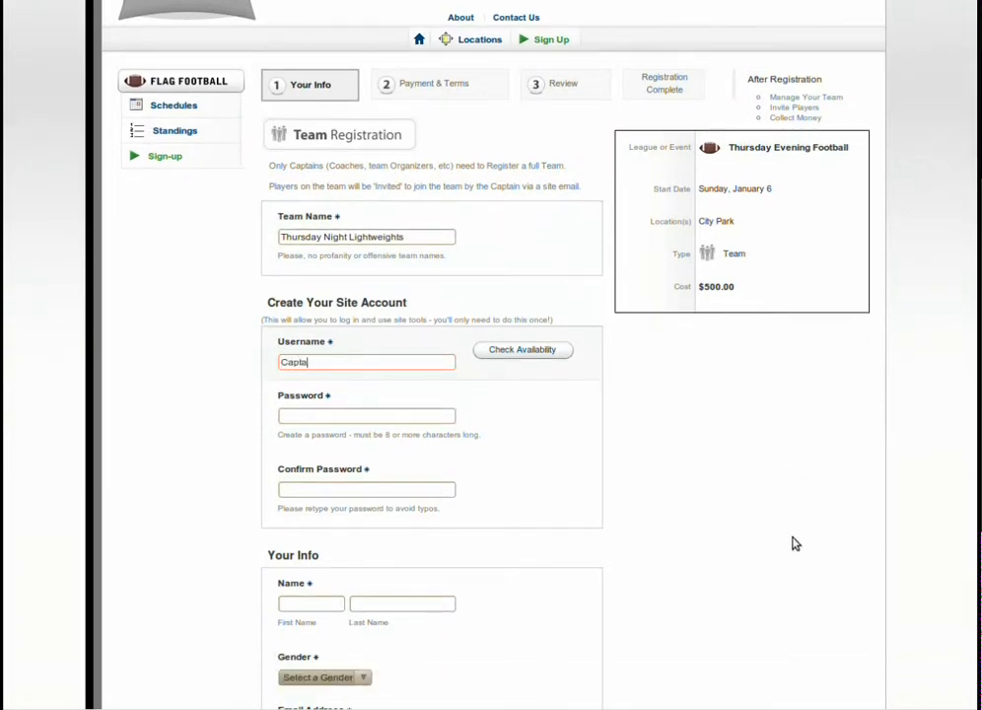
pyautogui.write('in_Cook')
pyautogui.press('Tab')
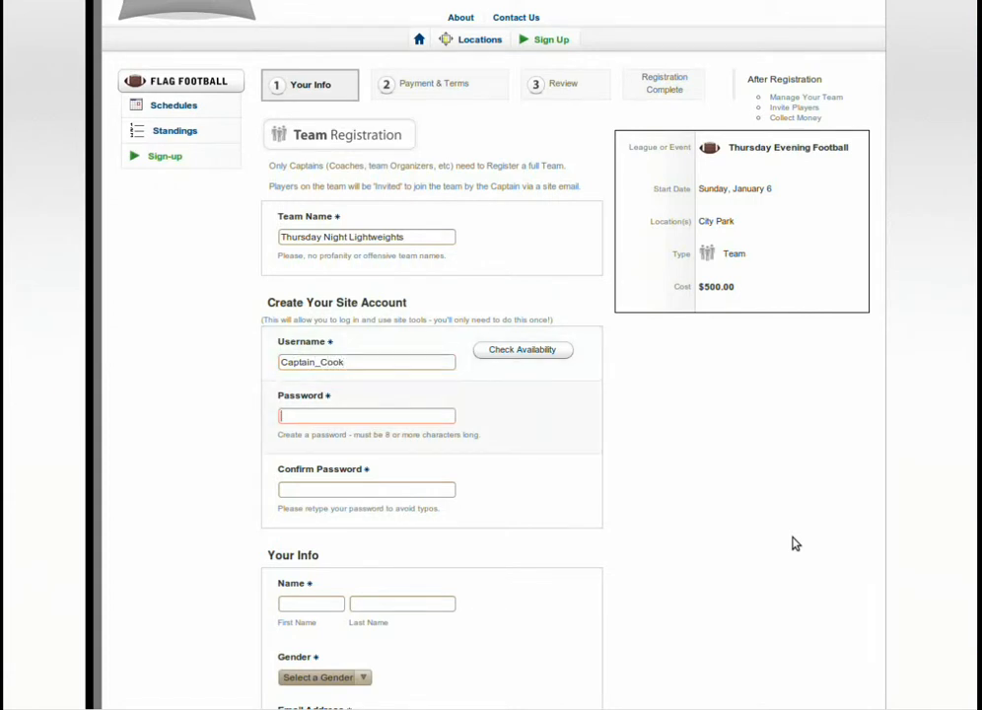
pyautogui.write('password')
pyautogui.press('Tab')
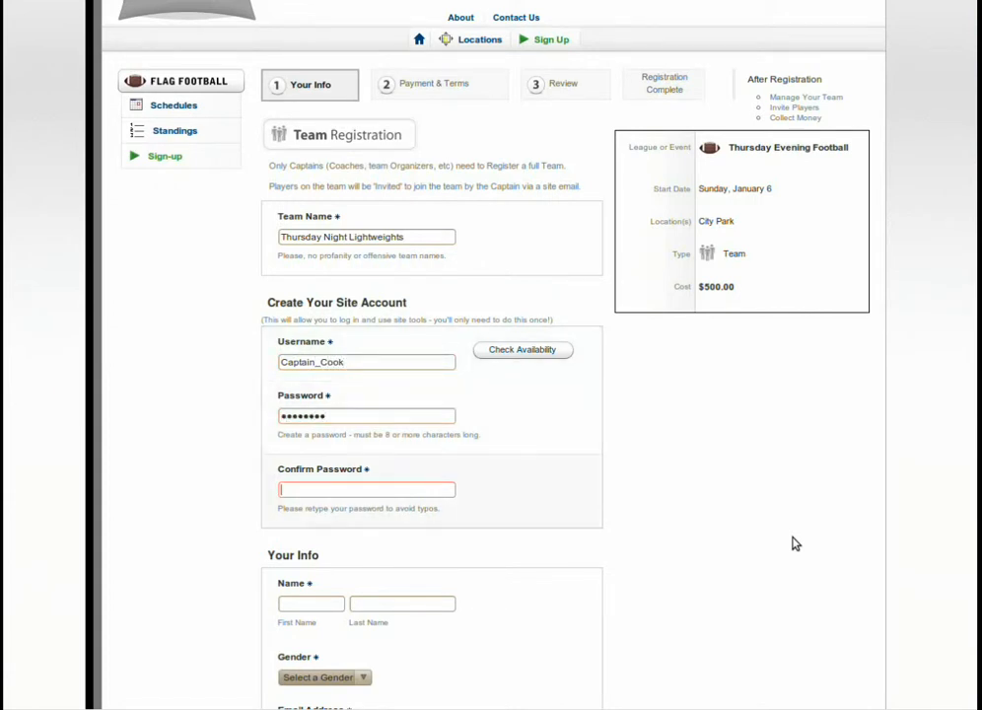
pyautogui.write('password')
pyautogui.press('Tab')
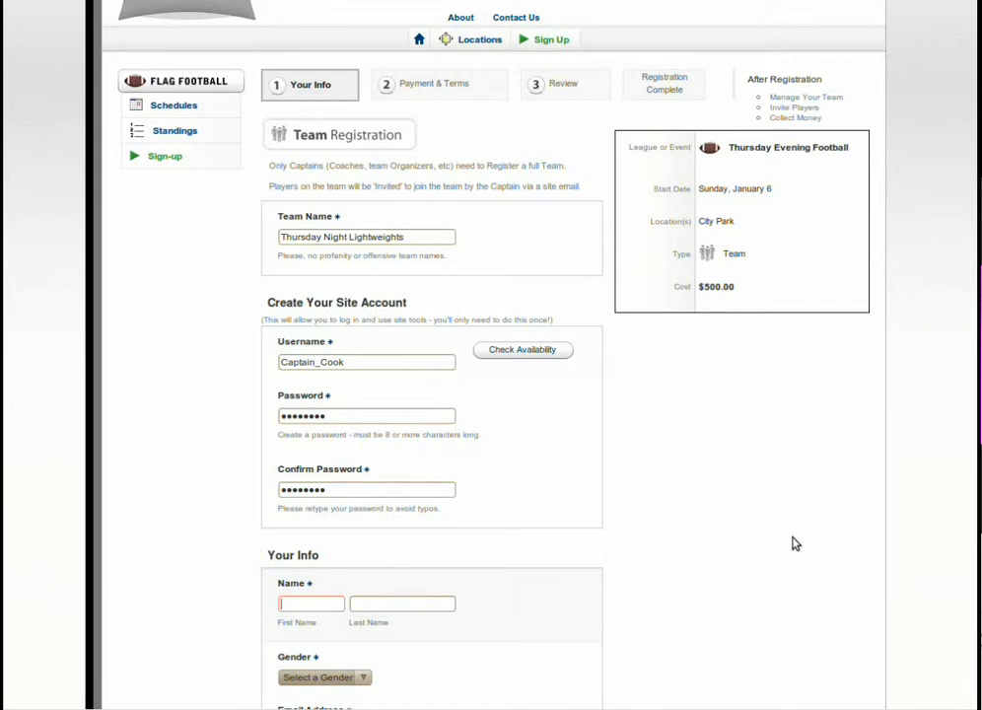
# Enter the captain's first and last name and set the gender to Male.
pyautogui.scroll(-3, 752, 476)
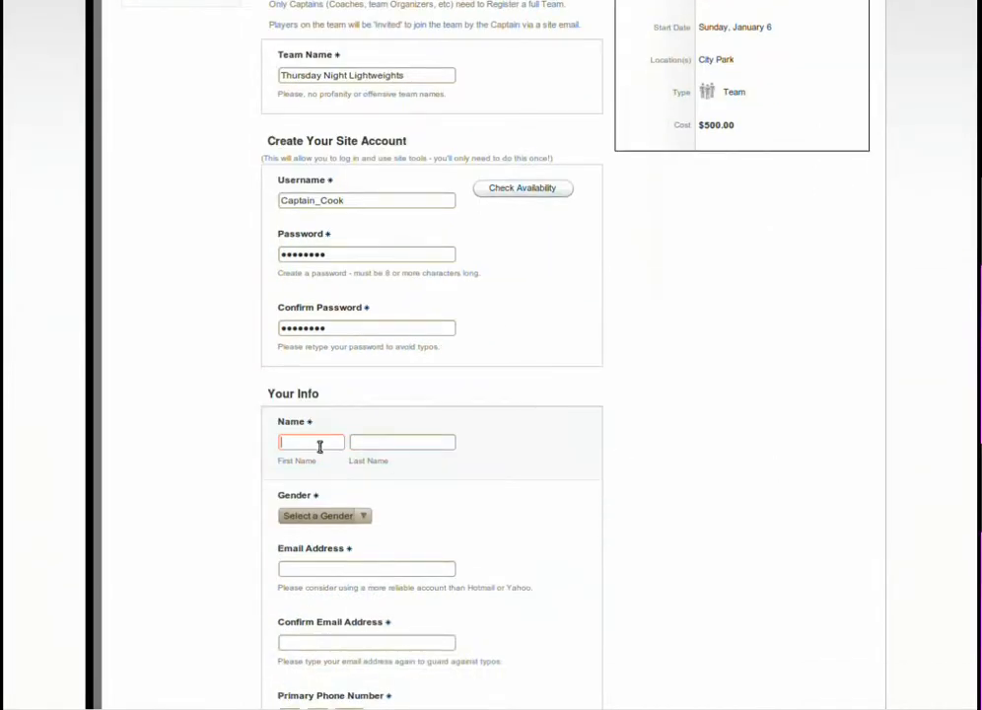
pyautogui.scroll(-1, 660, 452)
pyautogui.write('Captain')
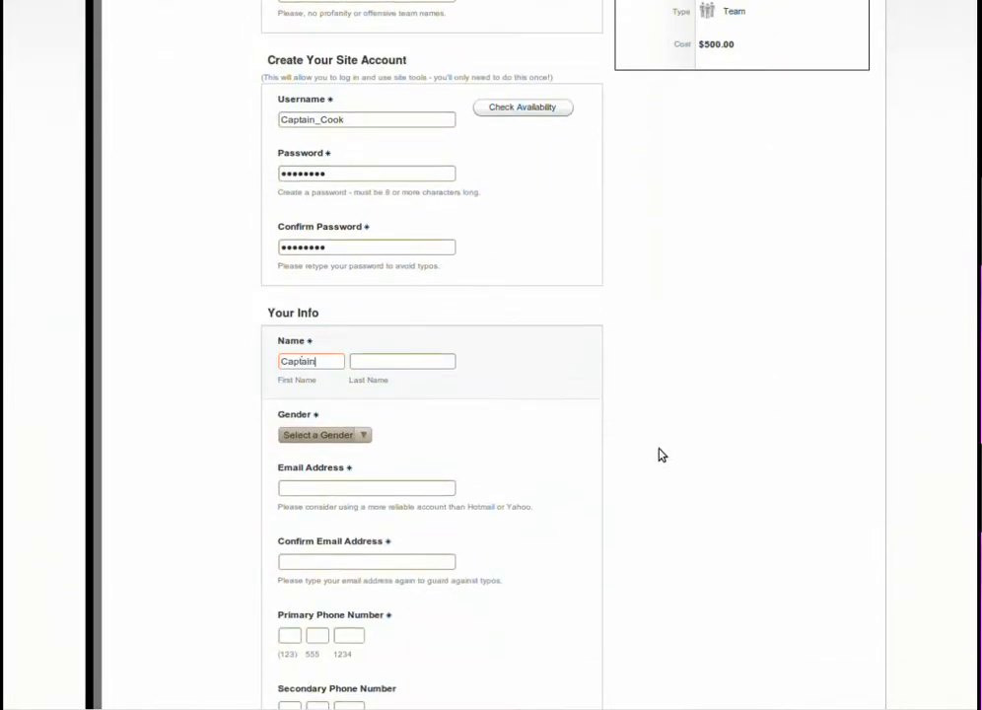
pyautogui.press('Tab')
pyautogui.write('Cook')
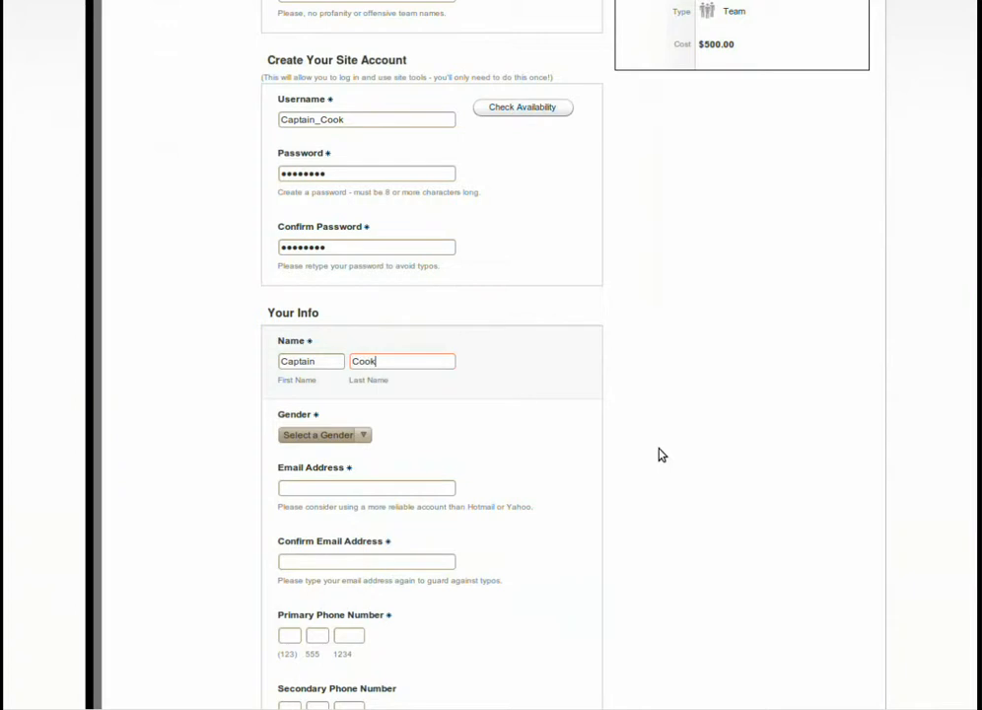
pyautogui.click(355, 435)
pyautogui.click(351, 471)
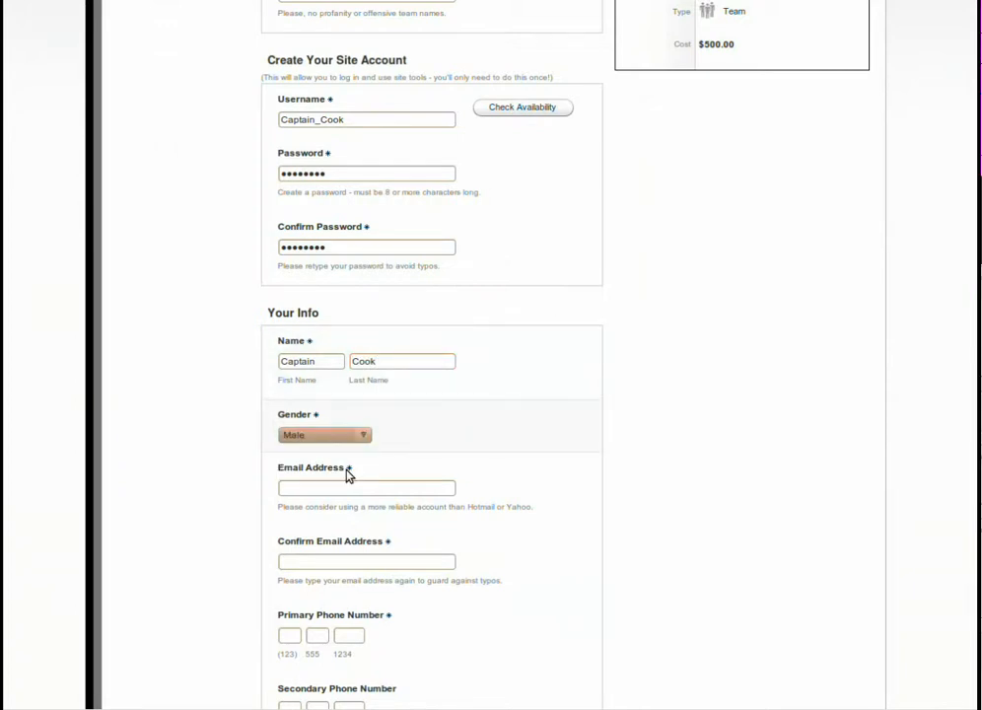
# Fill in the captain's e-mail address and repeat it in the confirmation field.
pyautogui.click(346, 488)
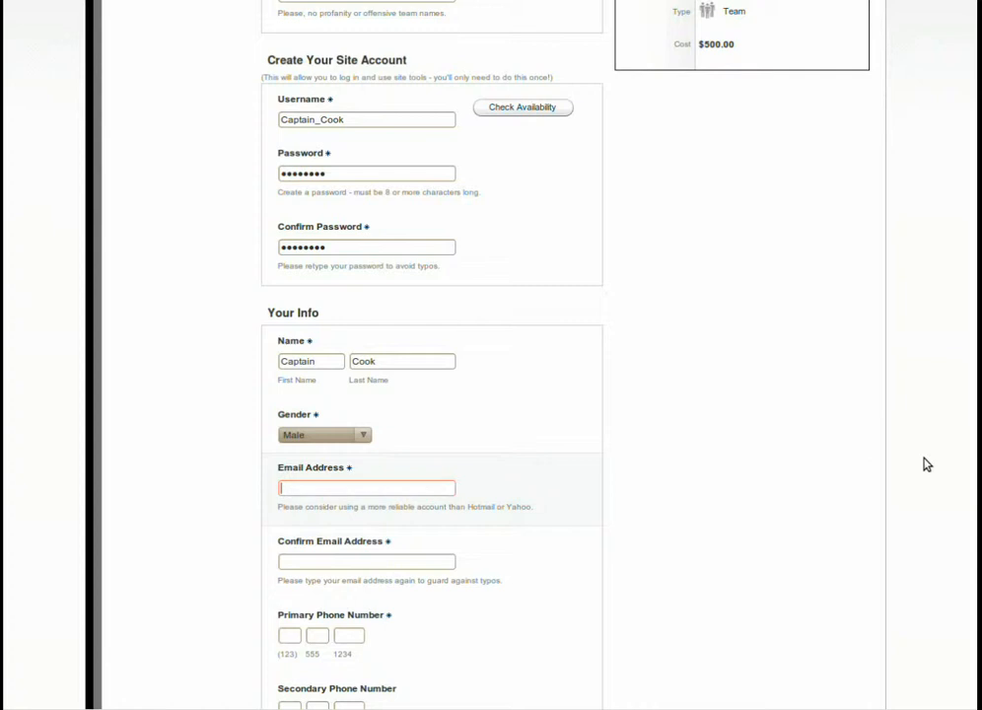
pyautogui.press('Tab')
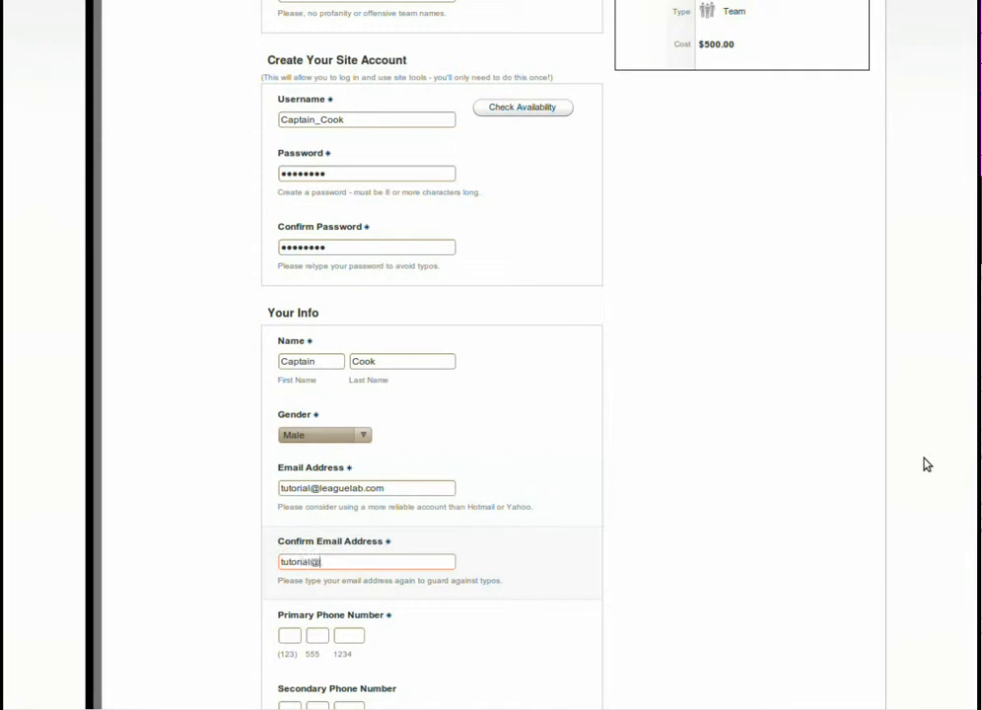
pyautogui.press('Tab')
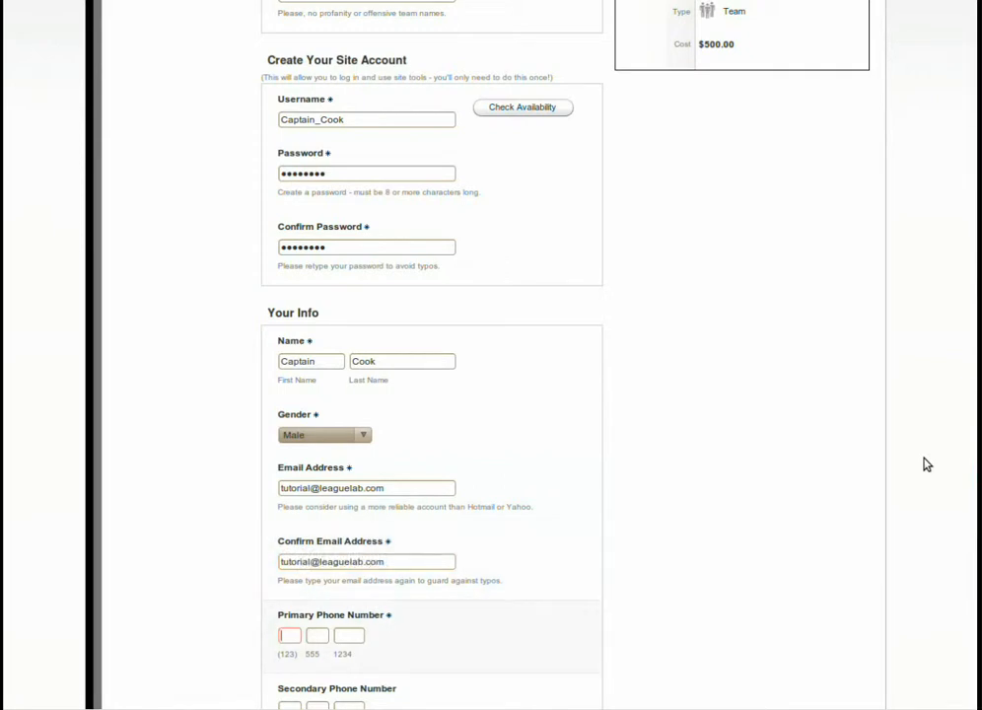
# Enter the captain's primary phone number in the contact information.
pyautogui.write('123 456 9877')
pyautogui.press('Tab')
# Add the comment "Please go easy on us." and continue to the payment and terms stage.
pyautogui.scroll(-5, 917, 466)
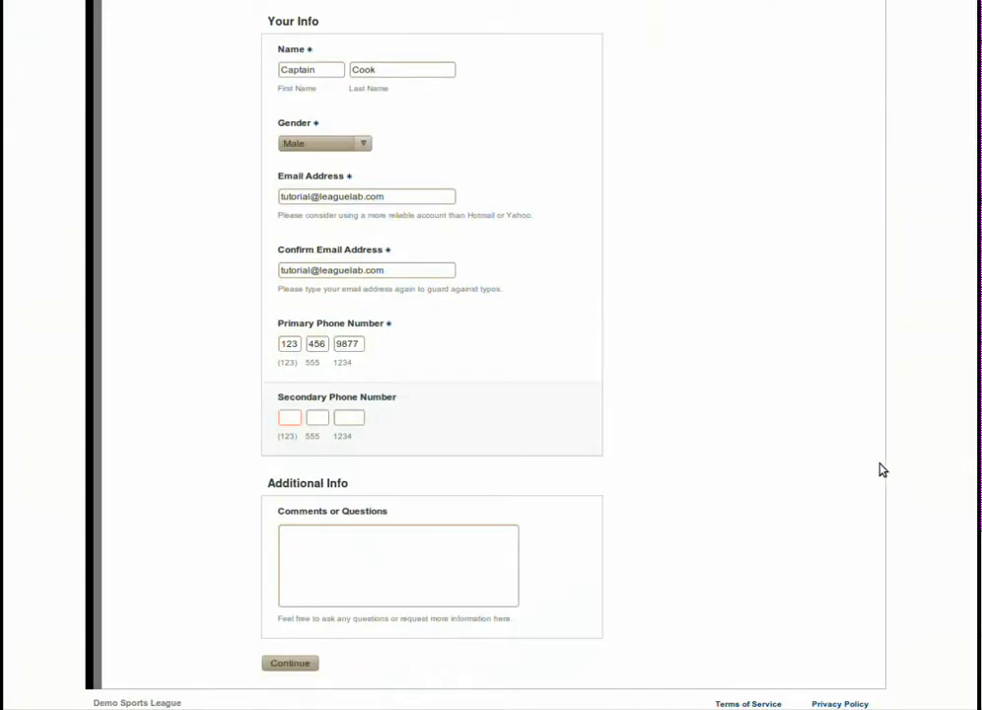
pyautogui.click(366, 562)
pyautogui.scroll(-1, 778, 514)
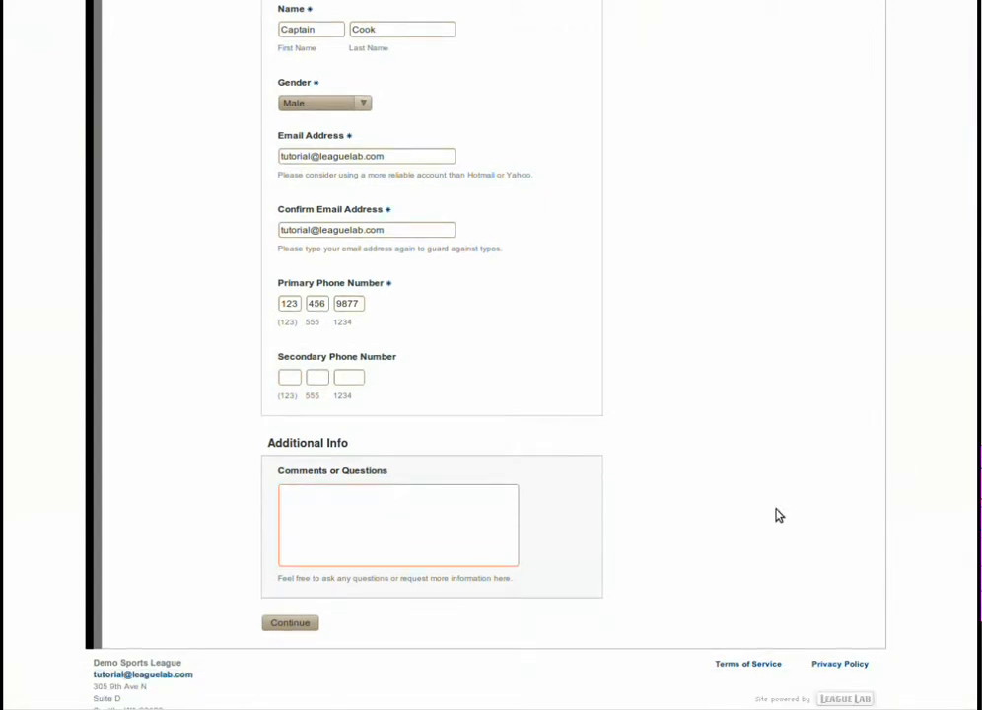
pyautogui.write('Please go easy on us.')
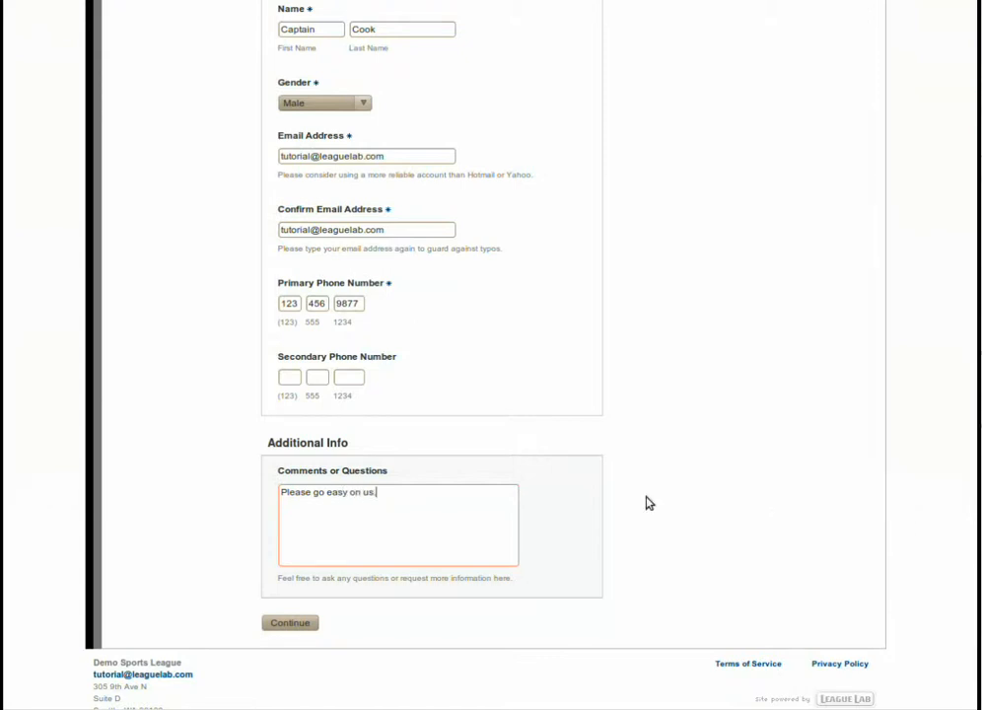
pyautogui.click(290, 624)
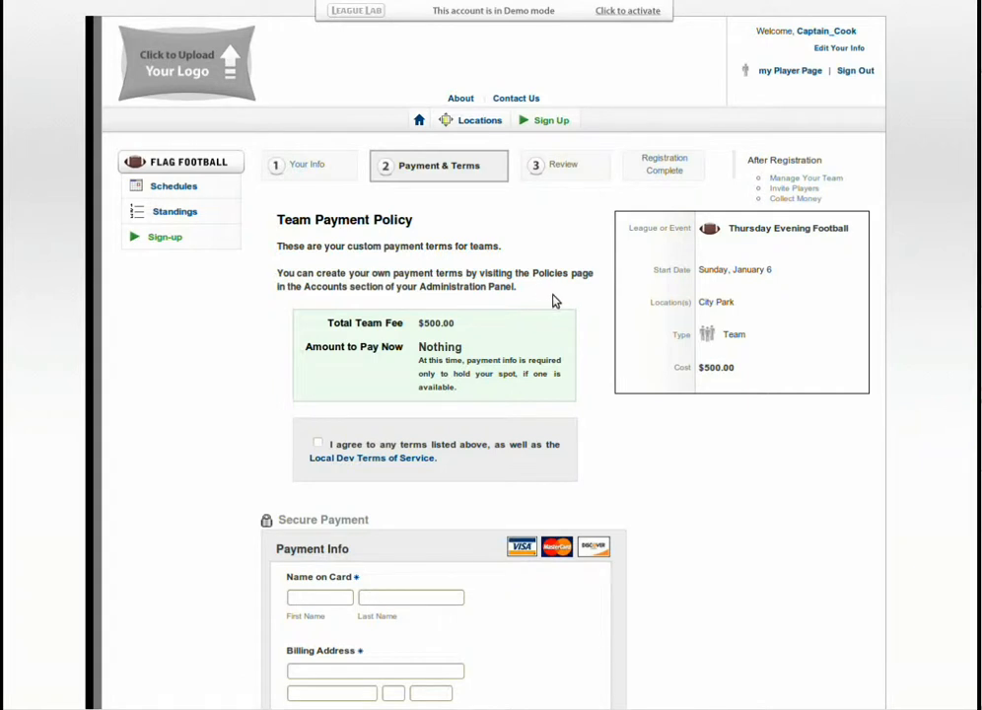
# Highlight the custom team payment policy text, clear the highlight, and agree to the listed terms and Terms of Service.
pyautogui.moveTo(550, 296); pyautogui.dragTo(280, 246)
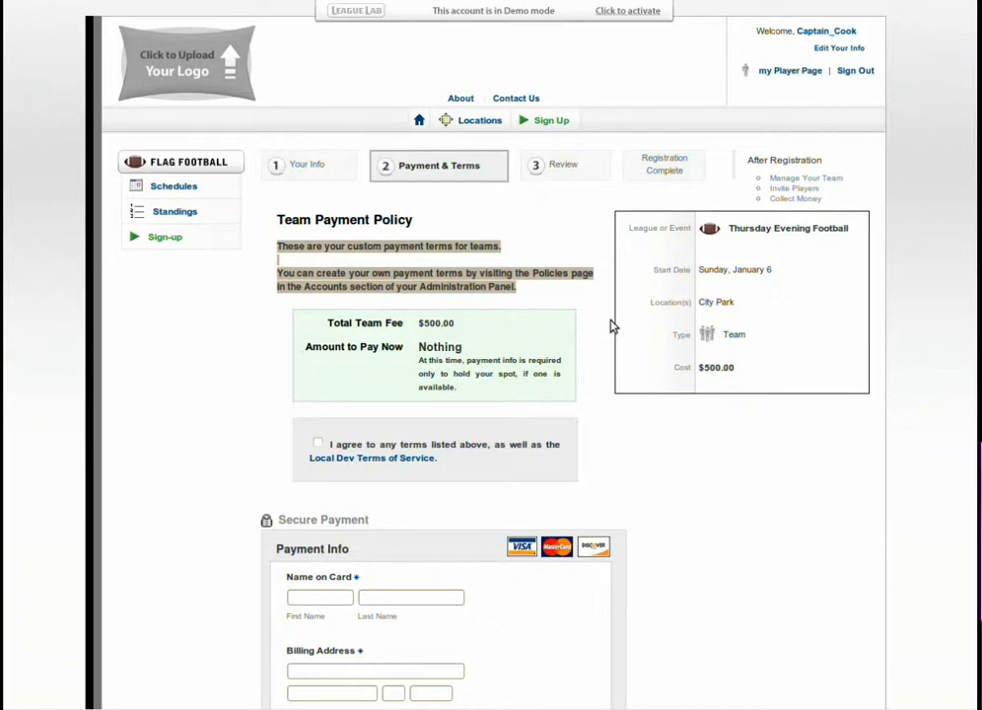
pyautogui.click(568, 293)
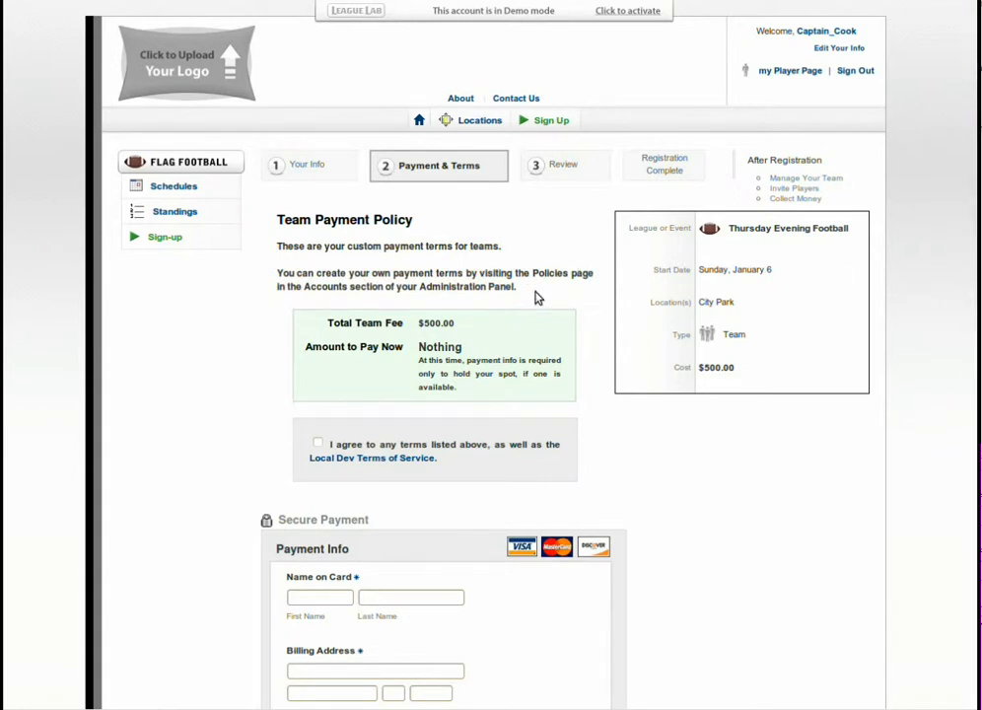
pyautogui.click(317, 445)
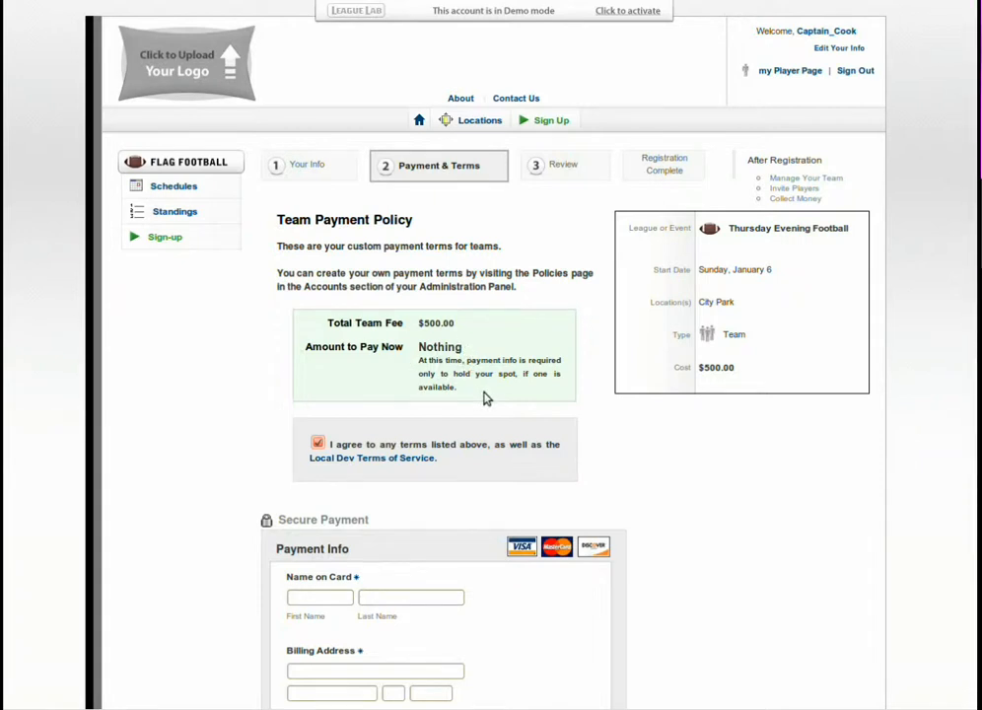
# Enter the cardholder's first and last name in the payment information.
pyautogui.scroll(-4, 483, 397)
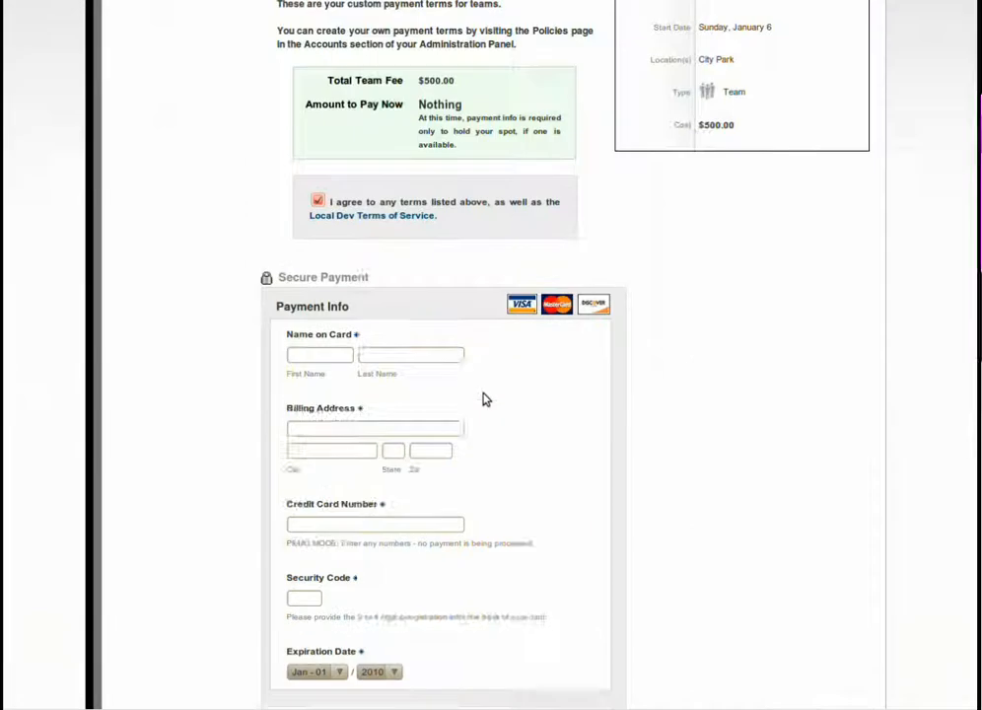
pyautogui.click(317, 232)
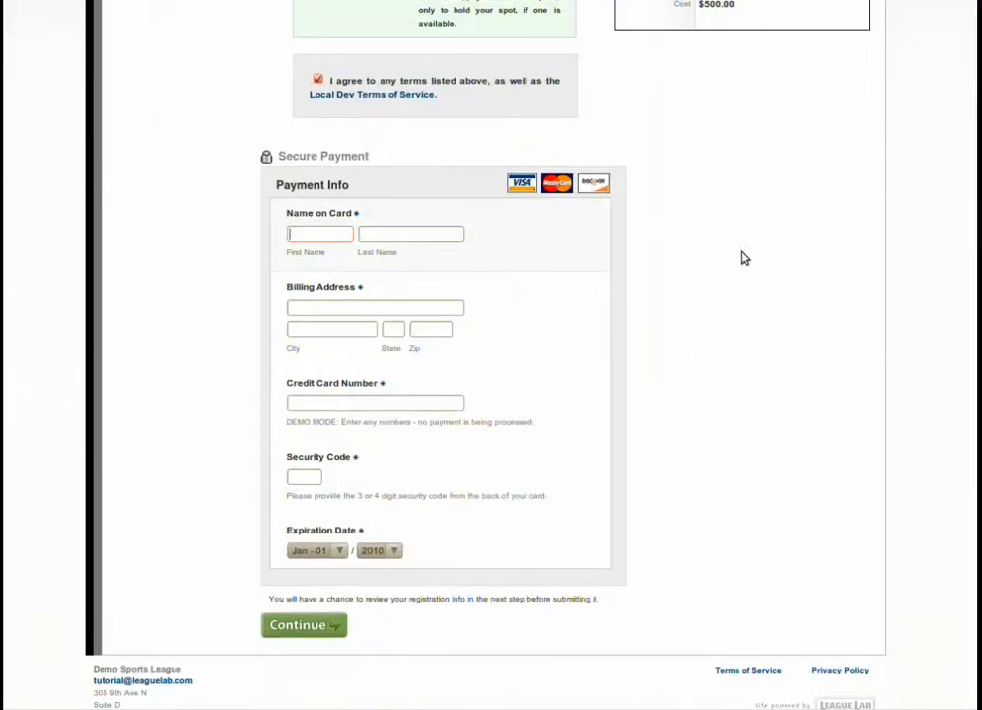
pyautogui.write('Captain')
pyautogui.press('Tab')
pyautogui.write('Cook')
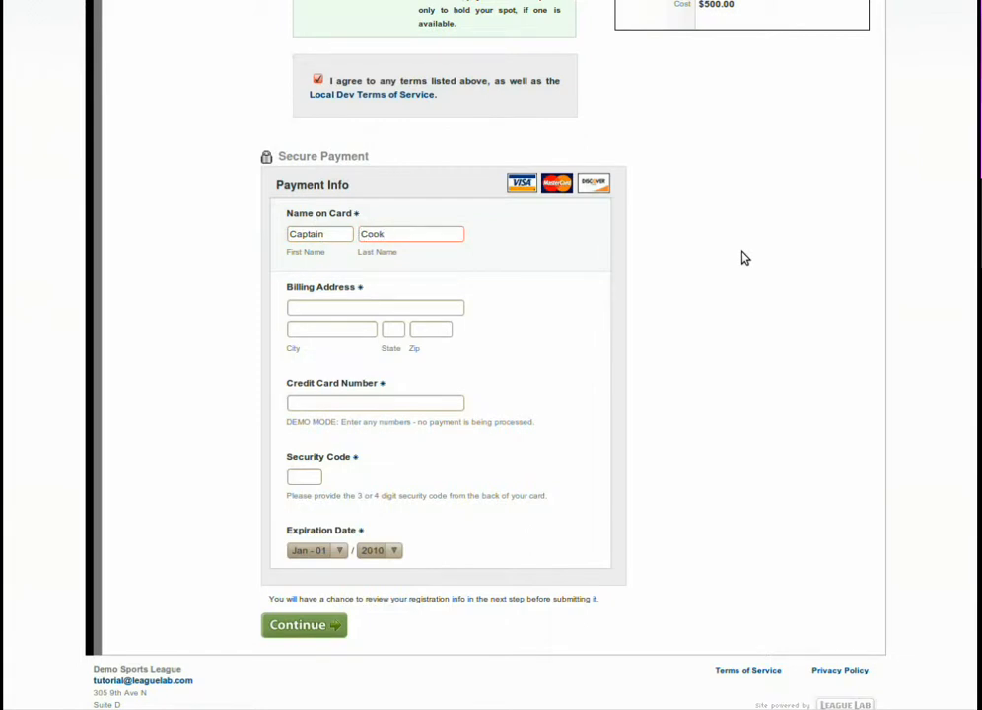
pyautogui.press('Tab')
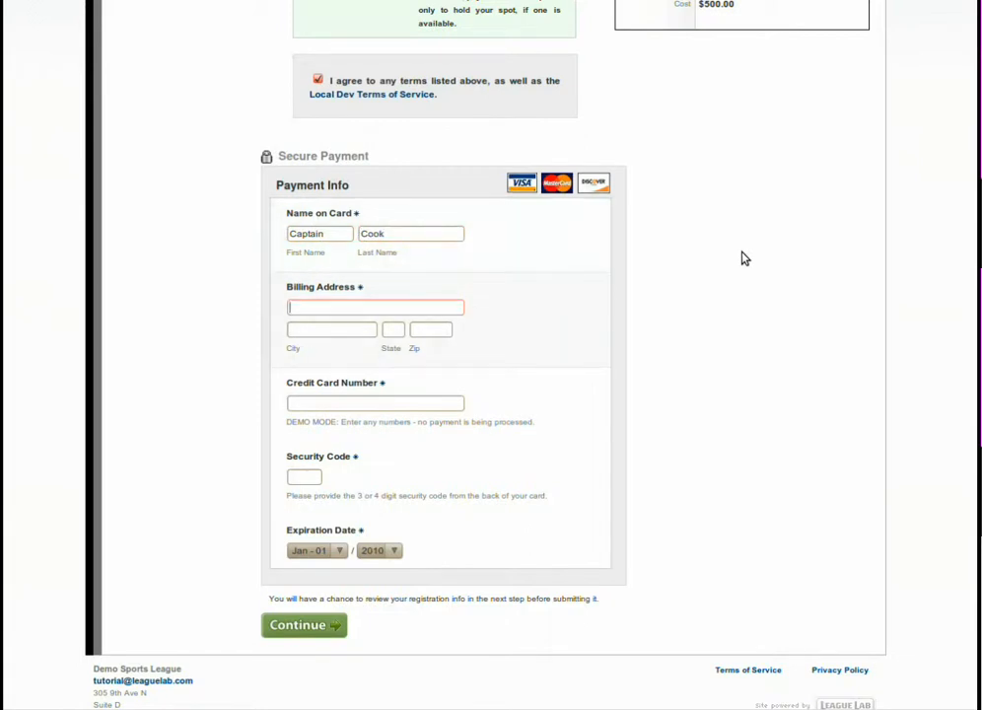
# Enter the cardholder's street address, city, state and ZIP code as the billing address.
pyautogui.write('123 Maple Lane')
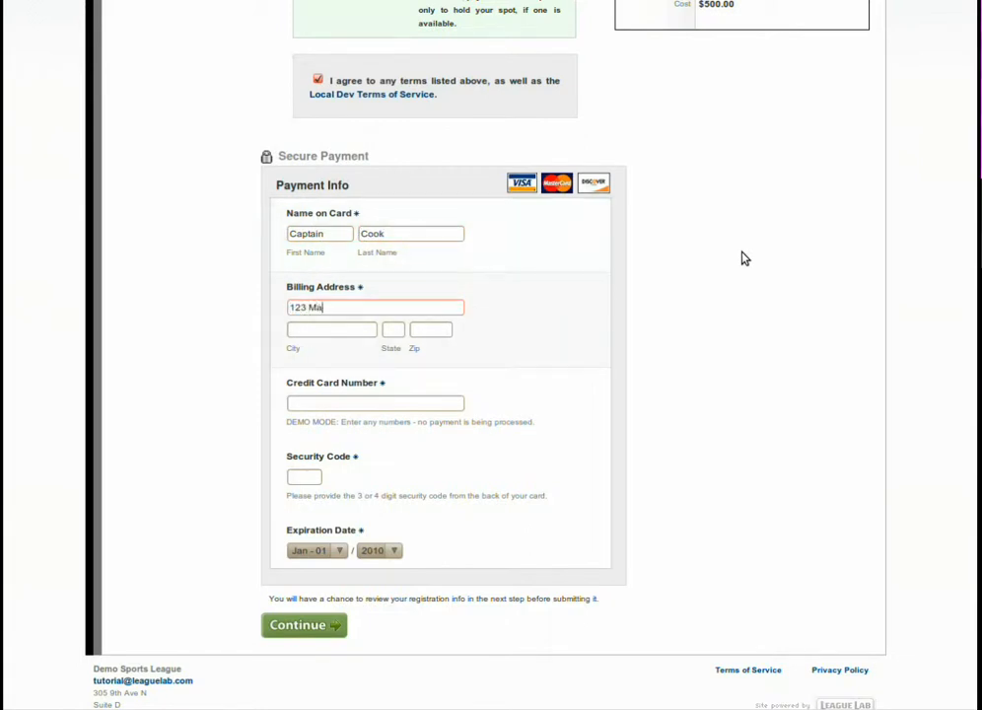
pyautogui.press('Tab')
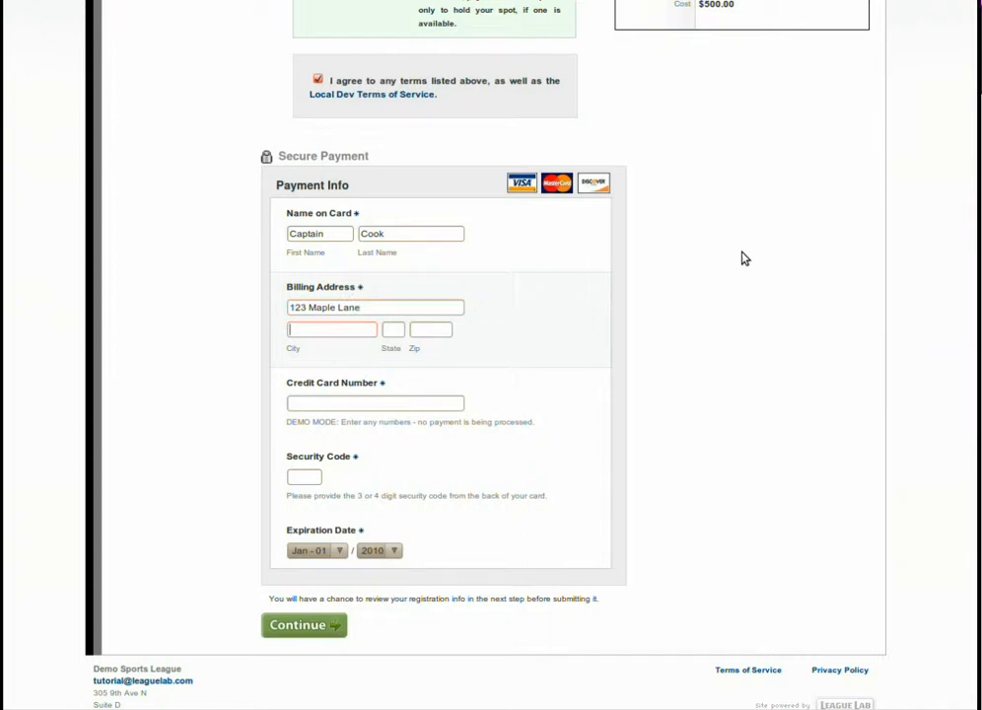
pyautogui.write('Seattle')
pyautogui.press('Tab')
pyautogui.write('WA')
pyautogui.press('Tab')
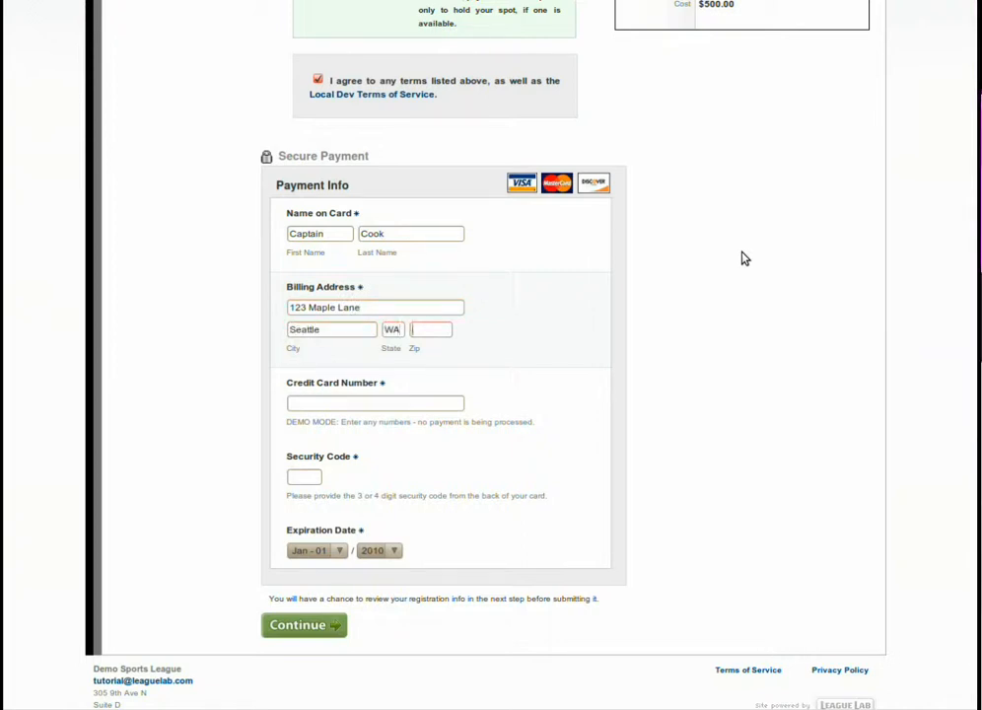
pyautogui.write('98123')
pyautogui.press('Tab')
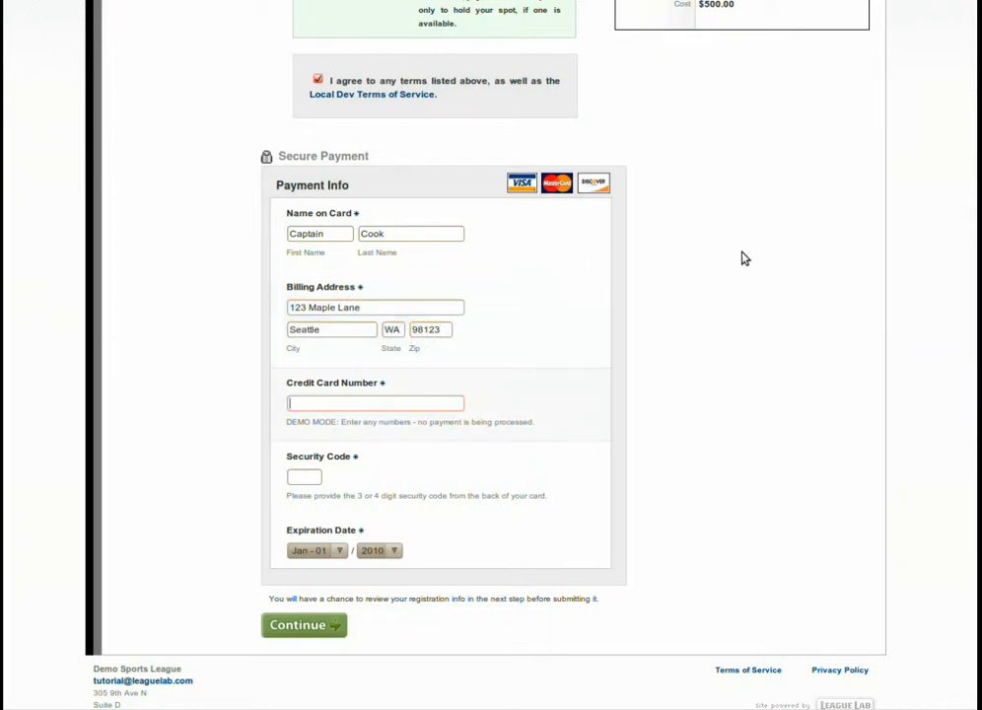
# Enter the credit card number and the card's security code in the payment information.
pyautogui.write('4444')
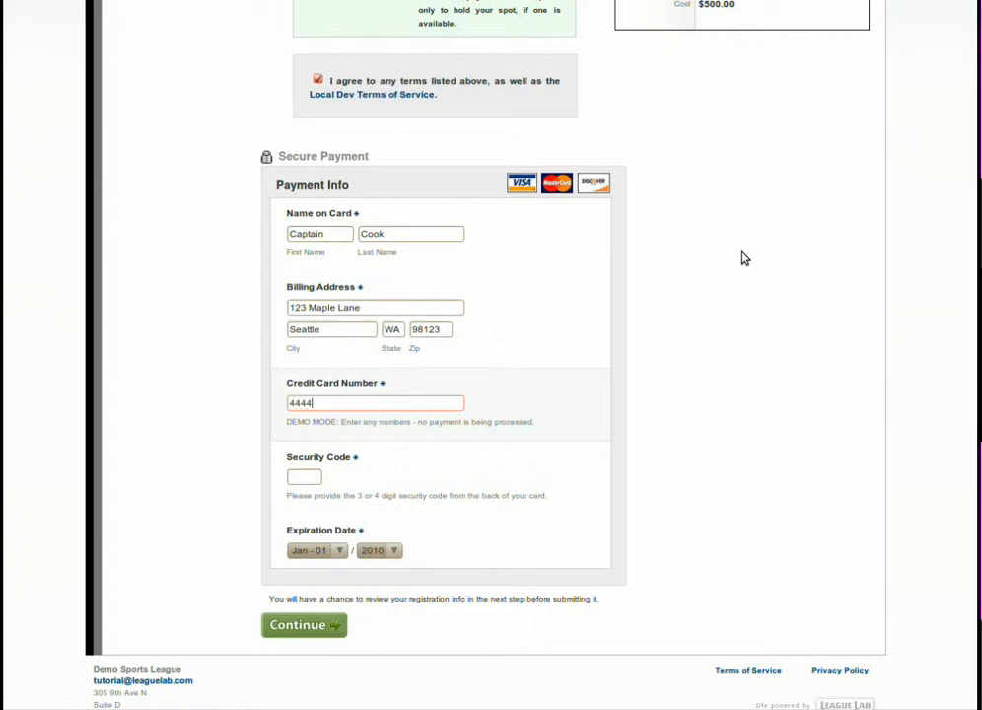
pyautogui.write('4444444444')
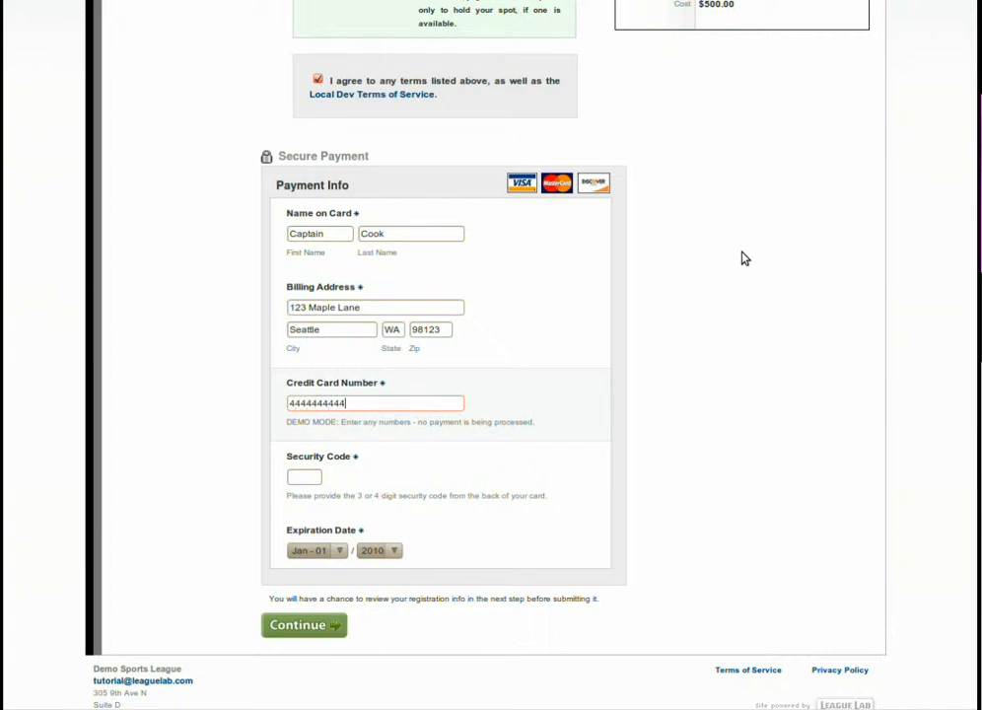
pyautogui.write('44')
pyautogui.press('Tab')
pyautogui.write('1236')
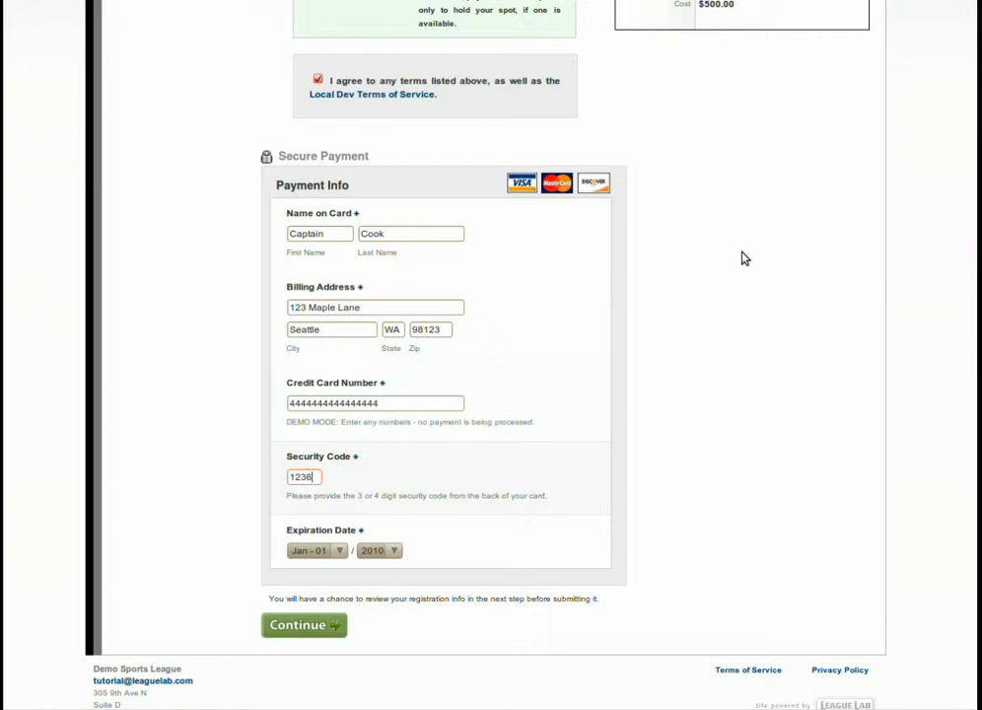
pyautogui.press('BackSpace')
pyautogui.press('Tab')
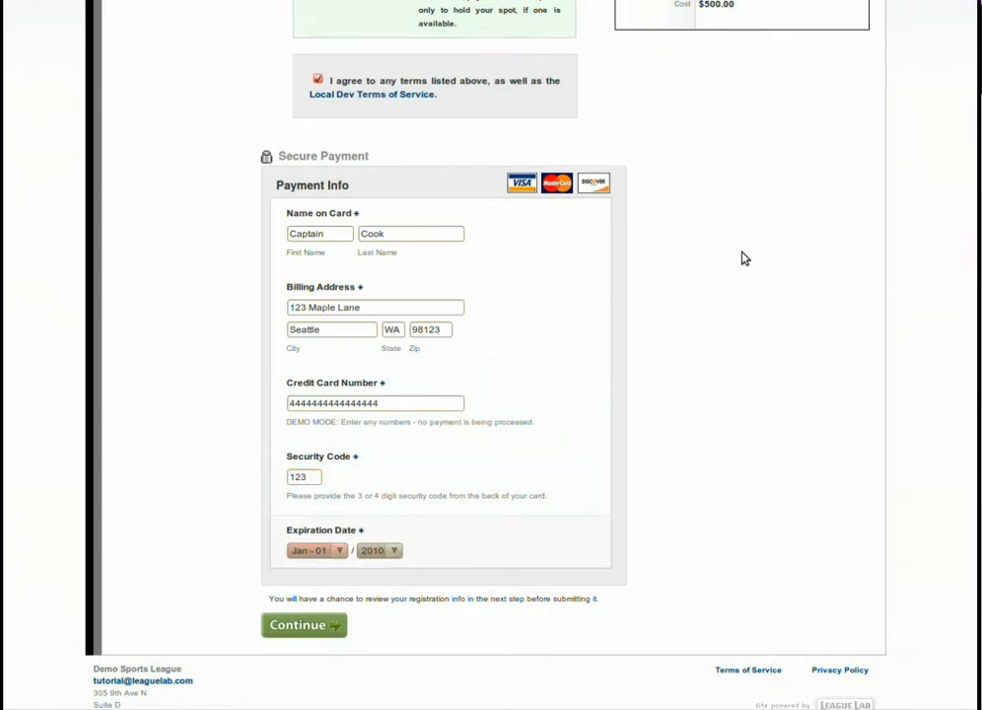
# Set the card's expiration date to April 2012 and continue to the review stage.
pyautogui.press('Down')
pyautogui.press('Down')
pyautogui.press('Down')
pyautogui.press('Tab')
pyautogui.press('Down')
pyautogui.press('Down')
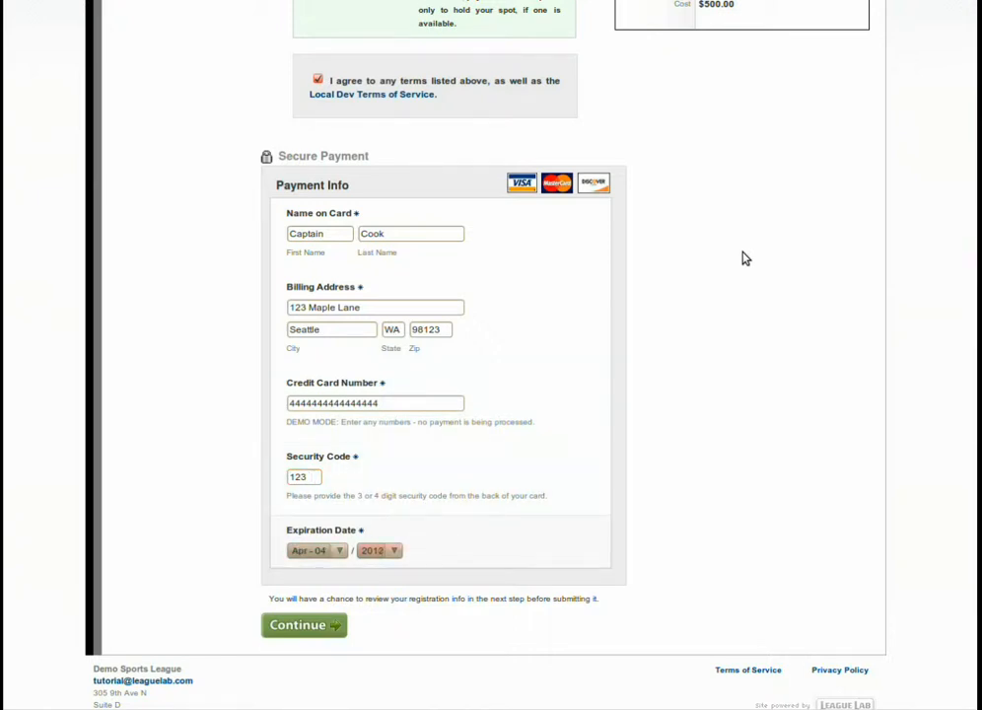
pyautogui.scroll(-1, 715, 298)
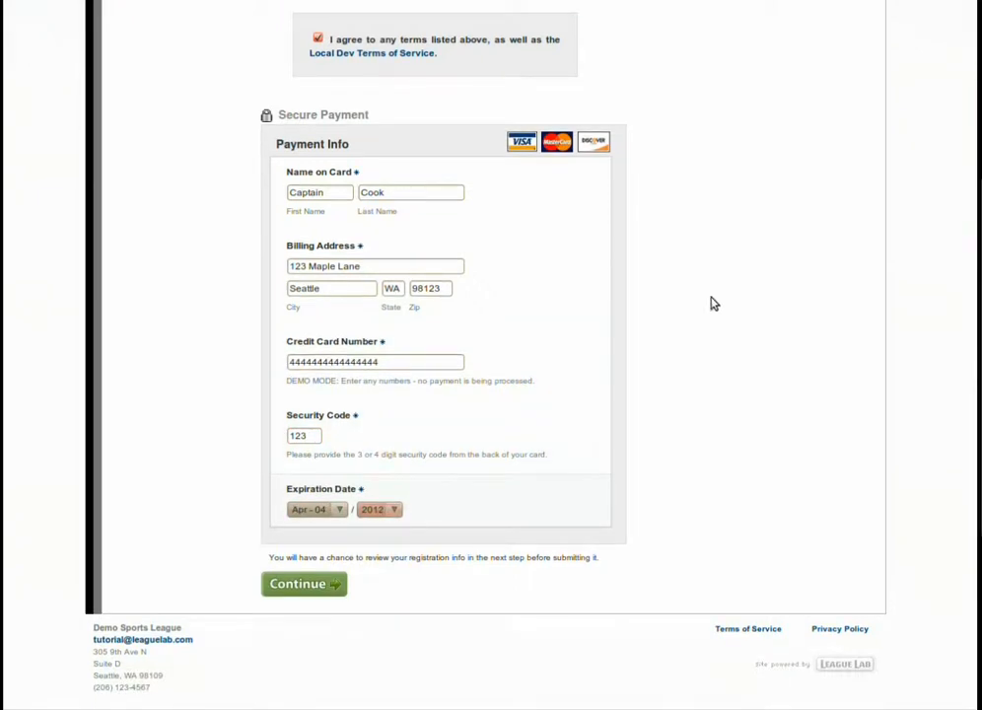
pyautogui.click(307, 584)
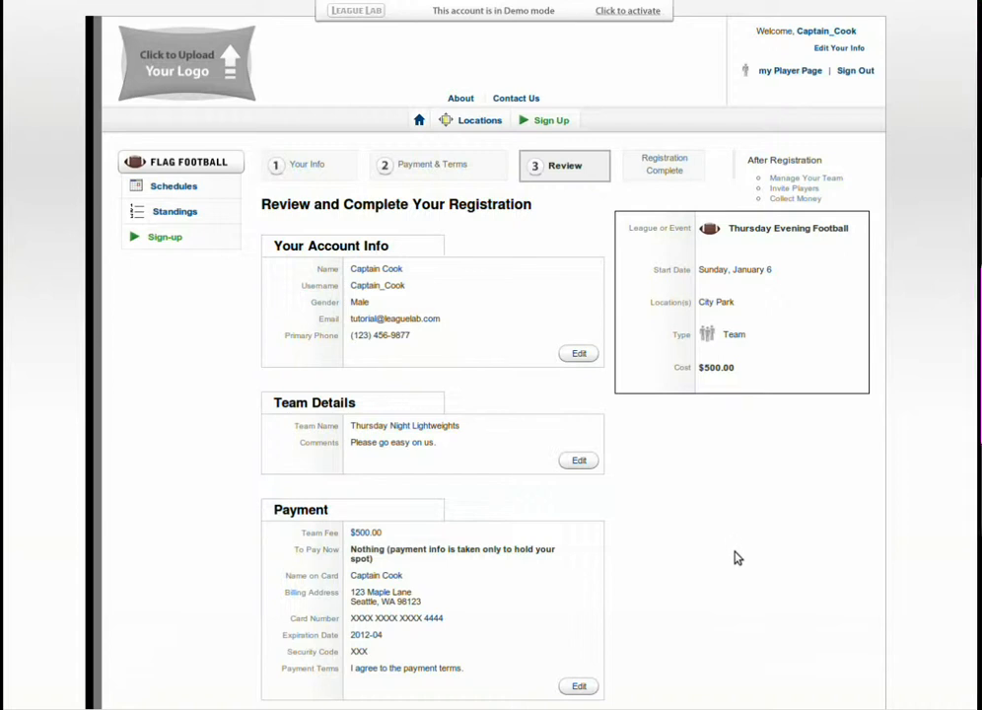
# Submit the reviewed team registration, and highlight part of the custom Team Congratulation Message before clearing the highlight.
pyautogui.scroll(-2, 733, 559)
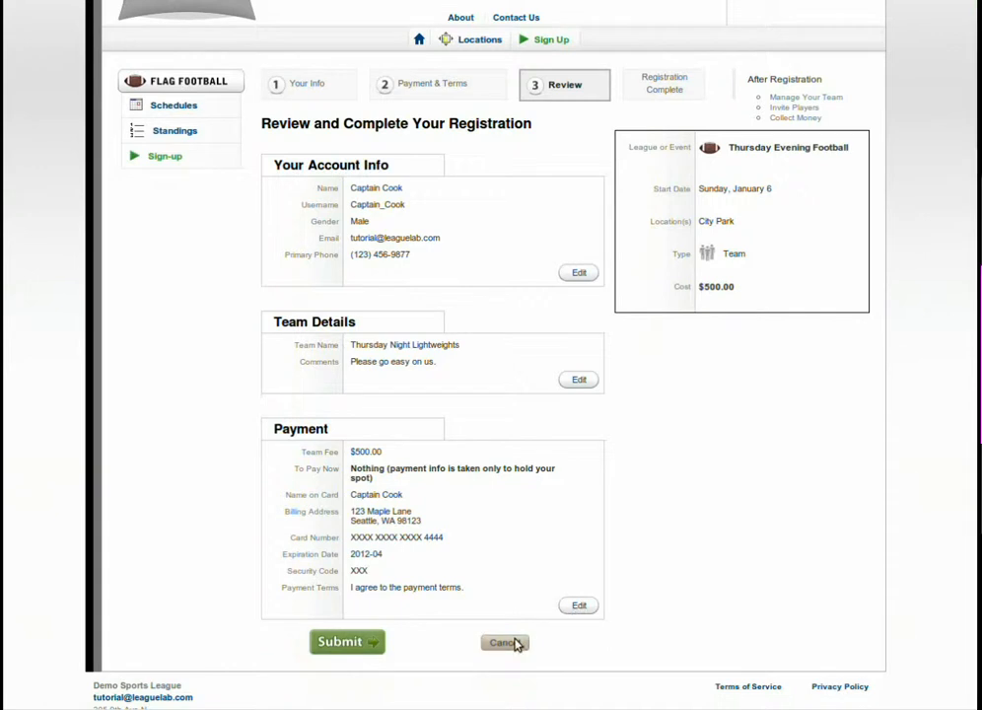
pyautogui.click(335, 643)
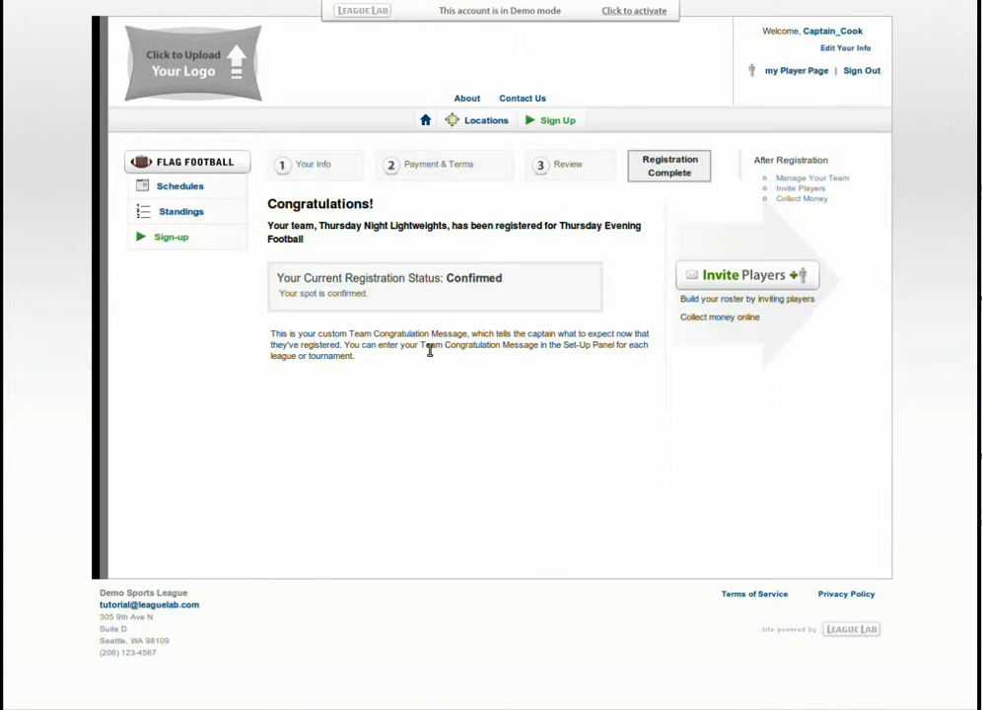
pyautogui.moveTo(363, 356); pyautogui.dragTo(315, 346)
pyautogui.click(374, 356)
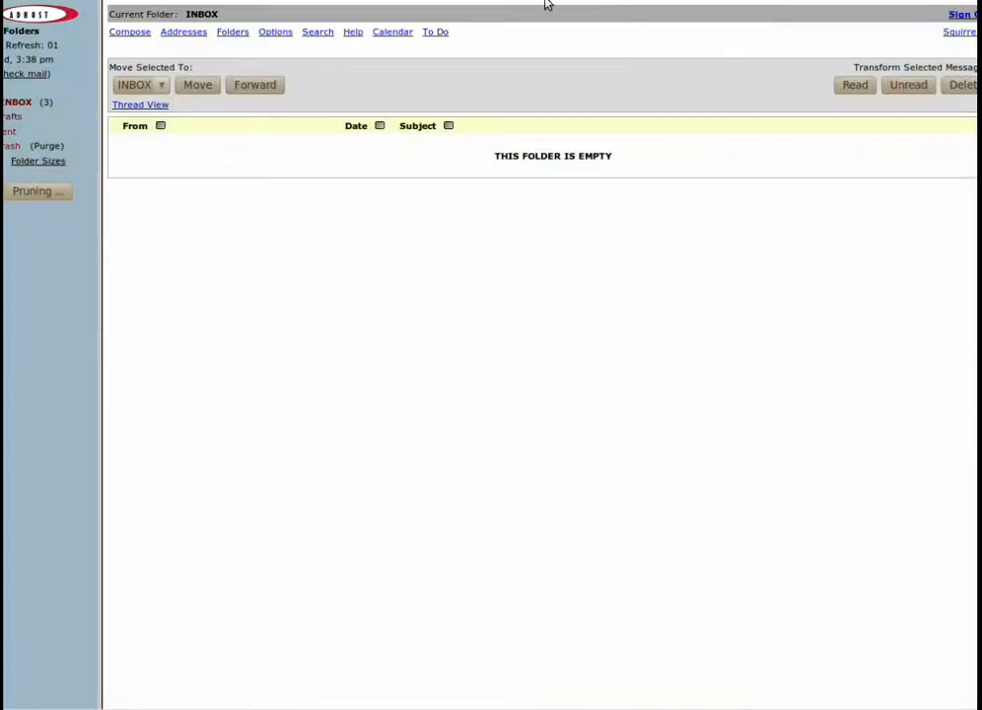
# In the SquirrelMail inbox, read the "Your User Account Has Been Created" message and return to the message list.
pyautogui.click(18, 103)
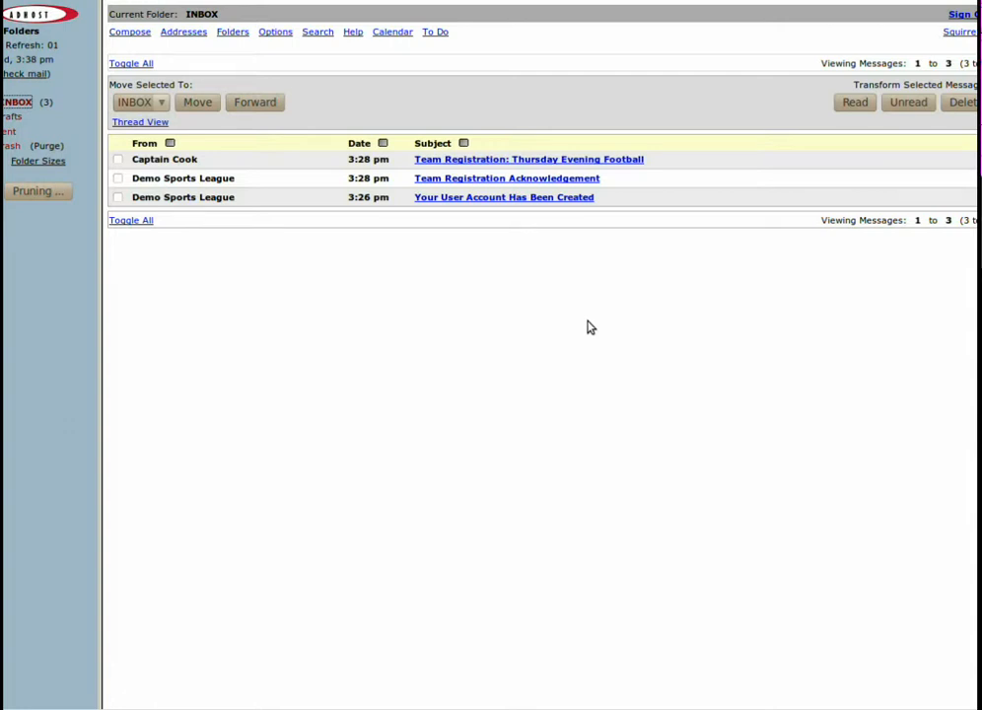
pyautogui.click(487, 198)
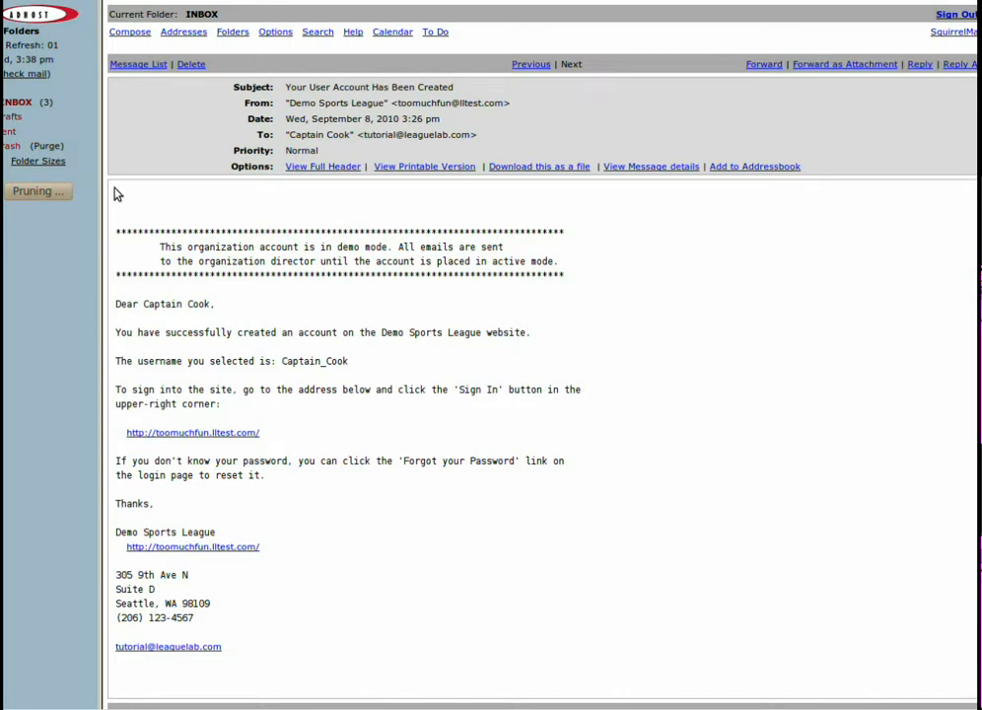
pyautogui.click(27, 107)
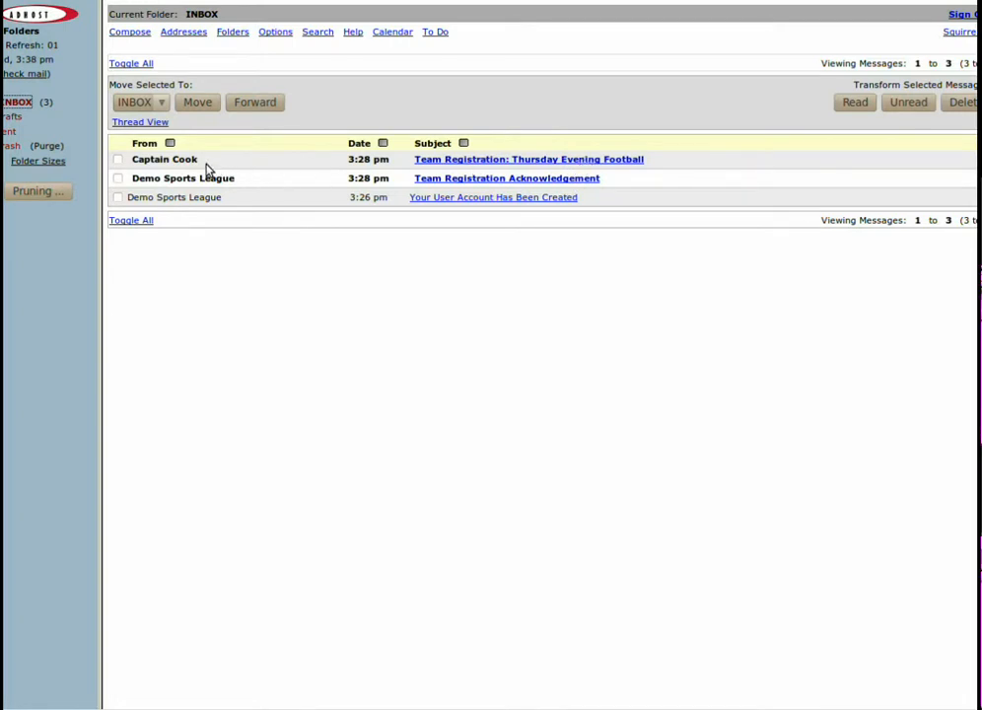
# Open the "Team Registration: Thursday Evening Football" message, highlight its demo mode notice, and clear the highlight.
pyautogui.click(527, 163)
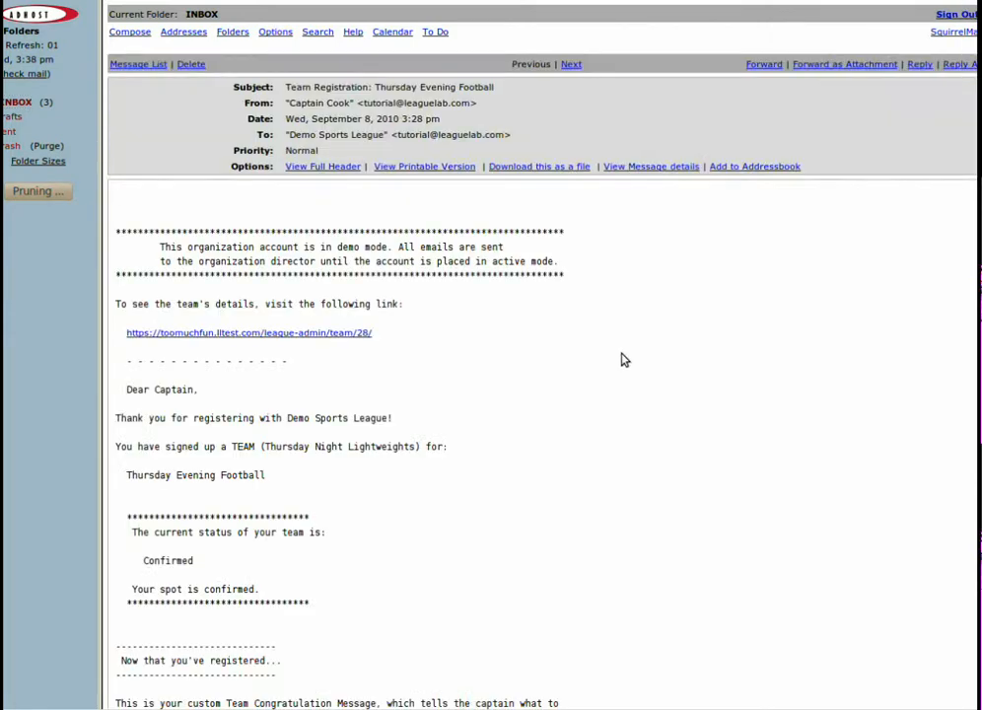
pyautogui.moveTo(602, 280); pyautogui.dragTo(494, 277)
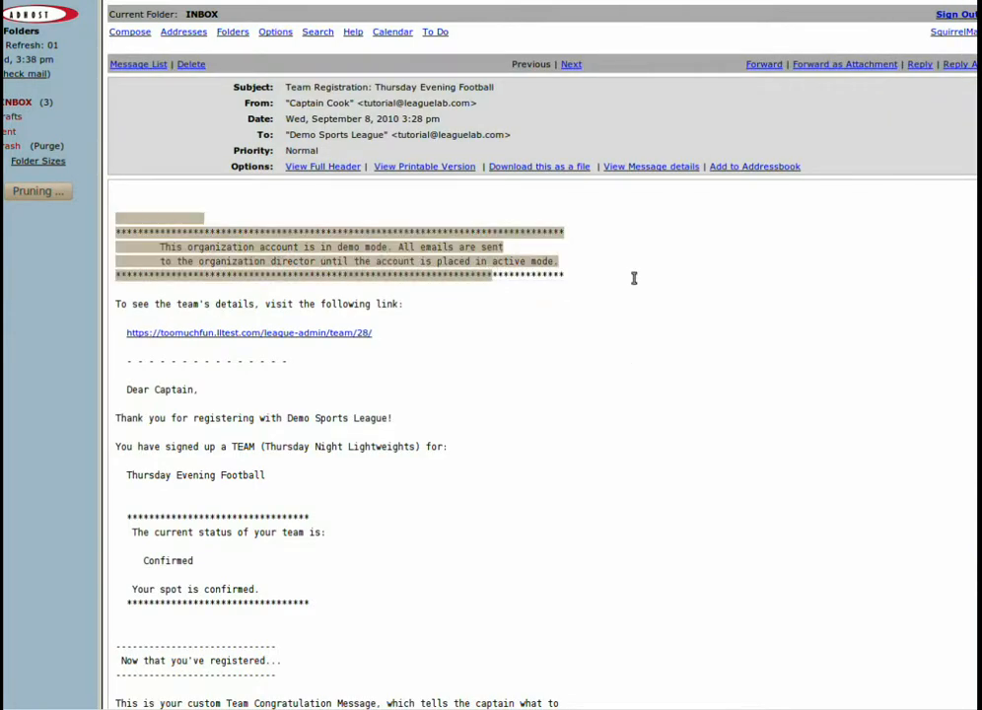
pyautogui.click(625, 277)
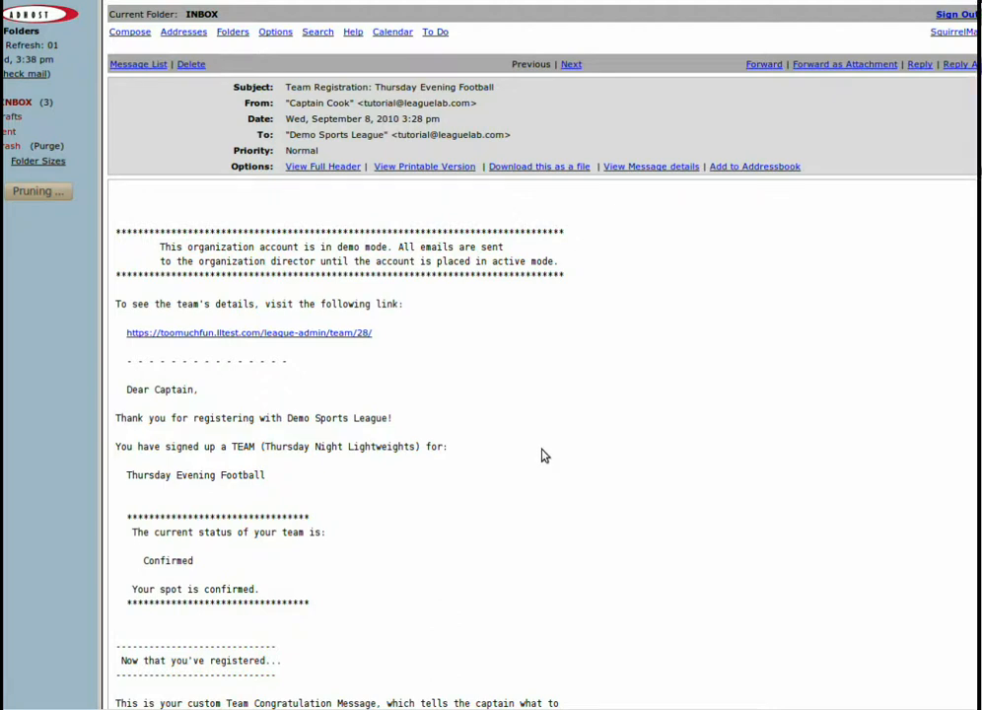
# Highlight the "Now that you've registered..." section with the custom congratulation message in the email, and clear the highlight.
pyautogui.scroll(-8, 539, 456)
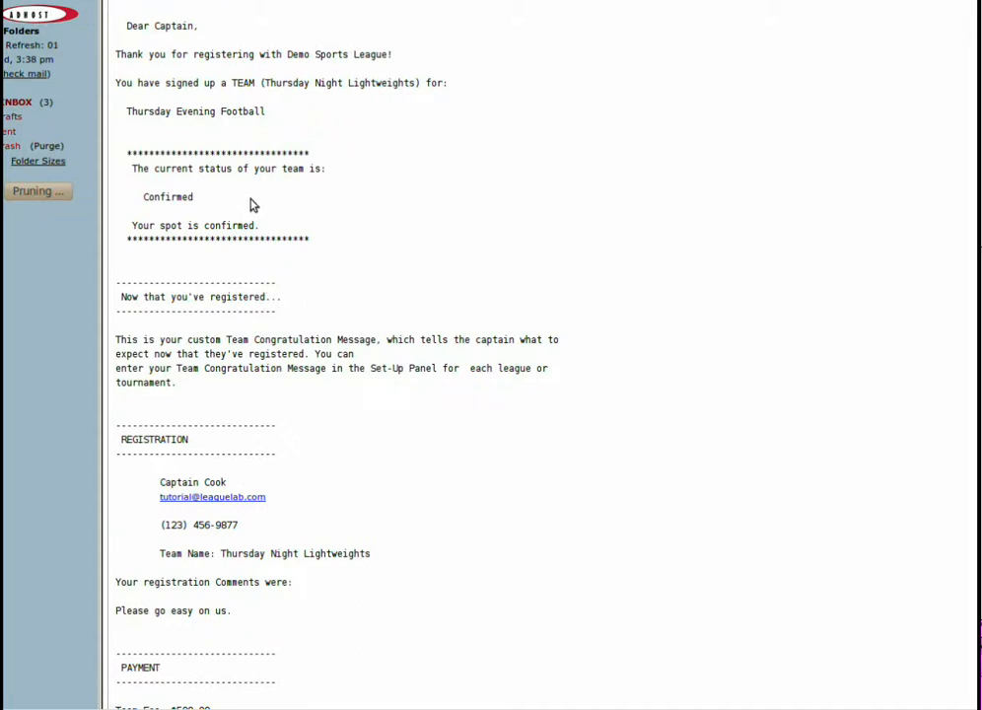
pyautogui.moveTo(279, 284); pyautogui.dragTo(356, 410)
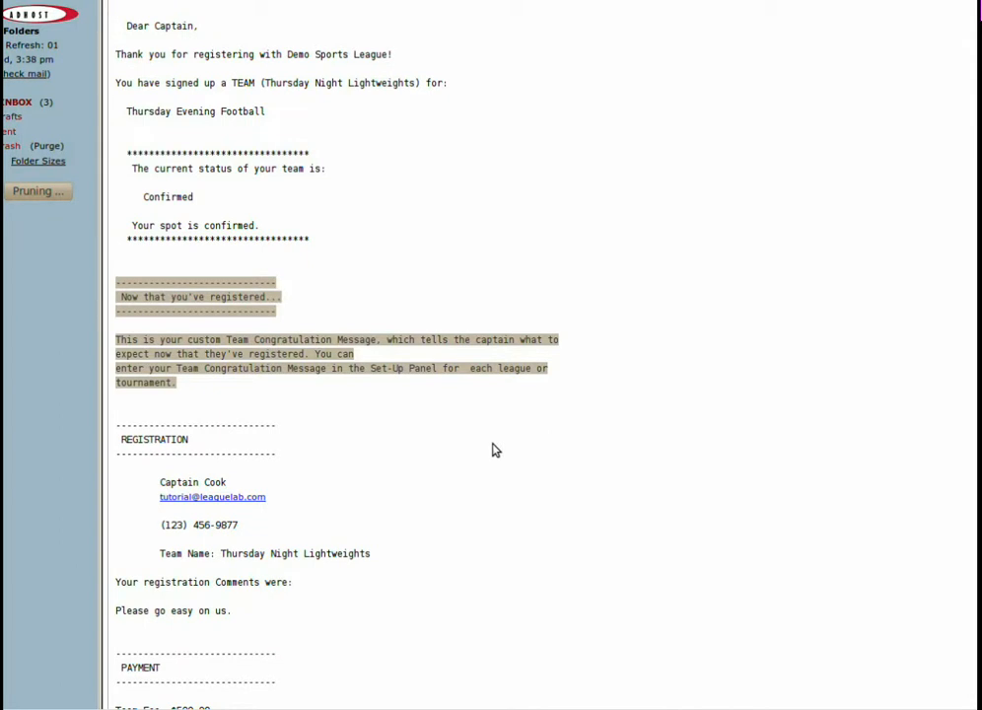
pyautogui.click(549, 434)
# Highlight the team fee amount in the email's payment section, clear it, and examine the team and account management links.
pyautogui.scroll(-8, 549, 434)
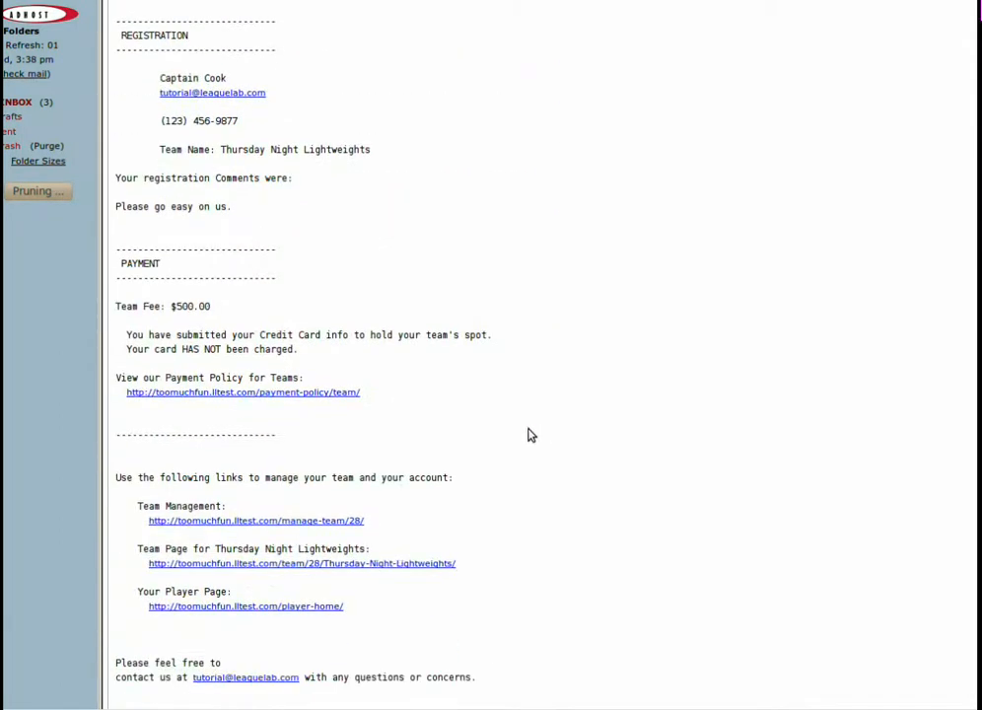
pyautogui.moveTo(219, 307); pyautogui.dragTo(170, 306)
pyautogui.click(245, 311)
pyautogui.scroll(-2, 741, 367)
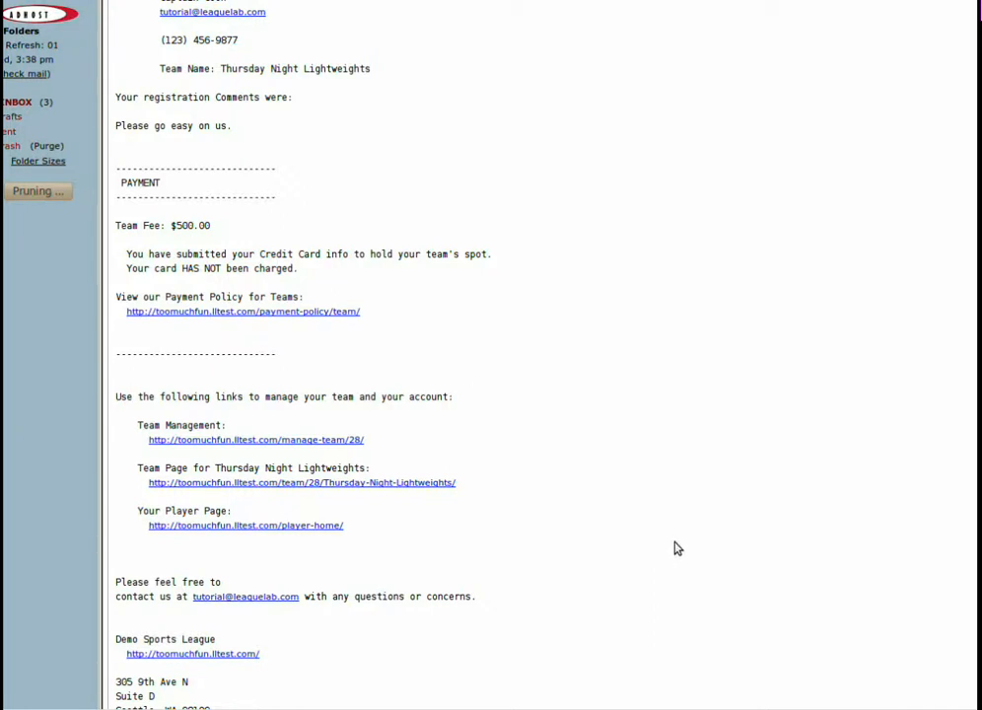
pyautogui.scroll(-3, 680, 552)
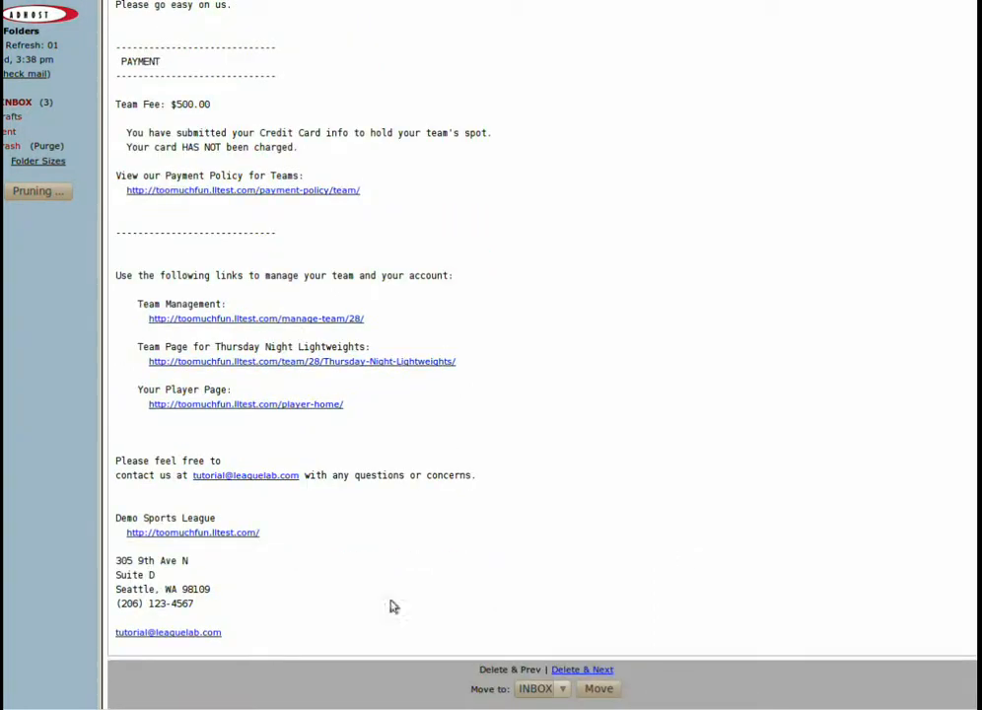
pyautogui.scroll(20, 912, 134)
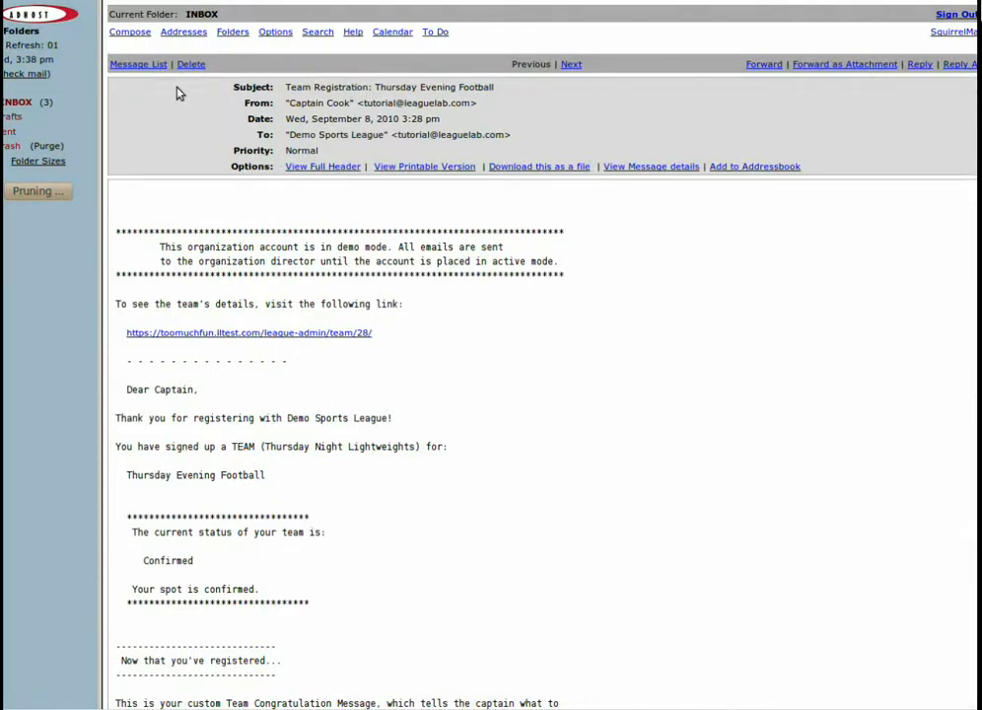
# Return to the inbox message list and switch back to the League Lab registration confirmation page.
pyautogui.click(24, 103)
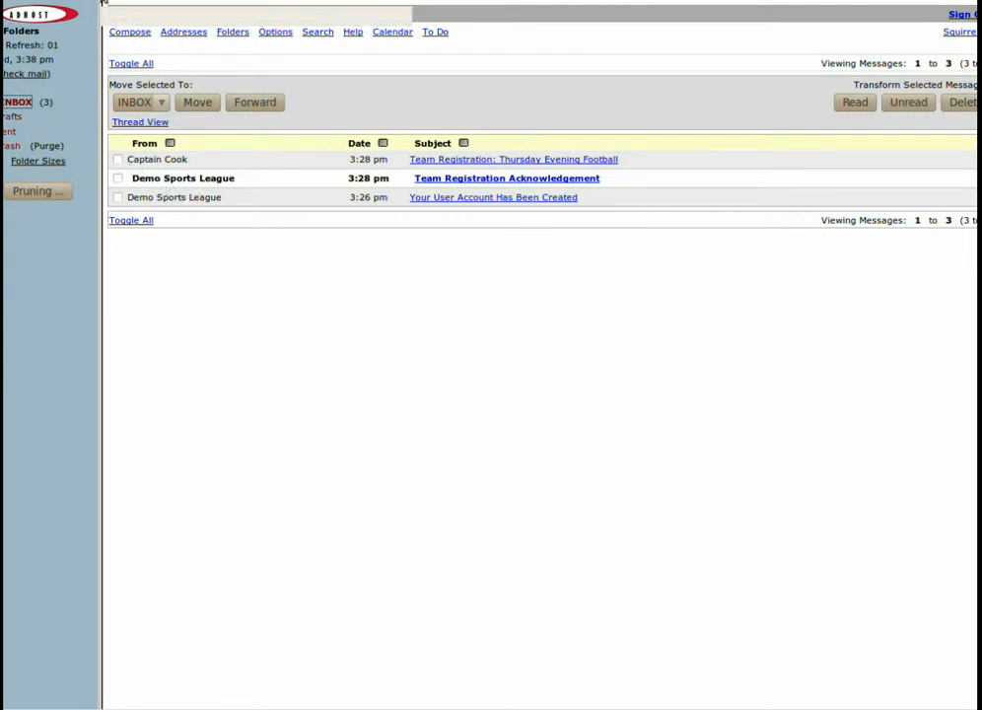
pyautogui.click(103, 2)
pyautogui.click(233, 1)
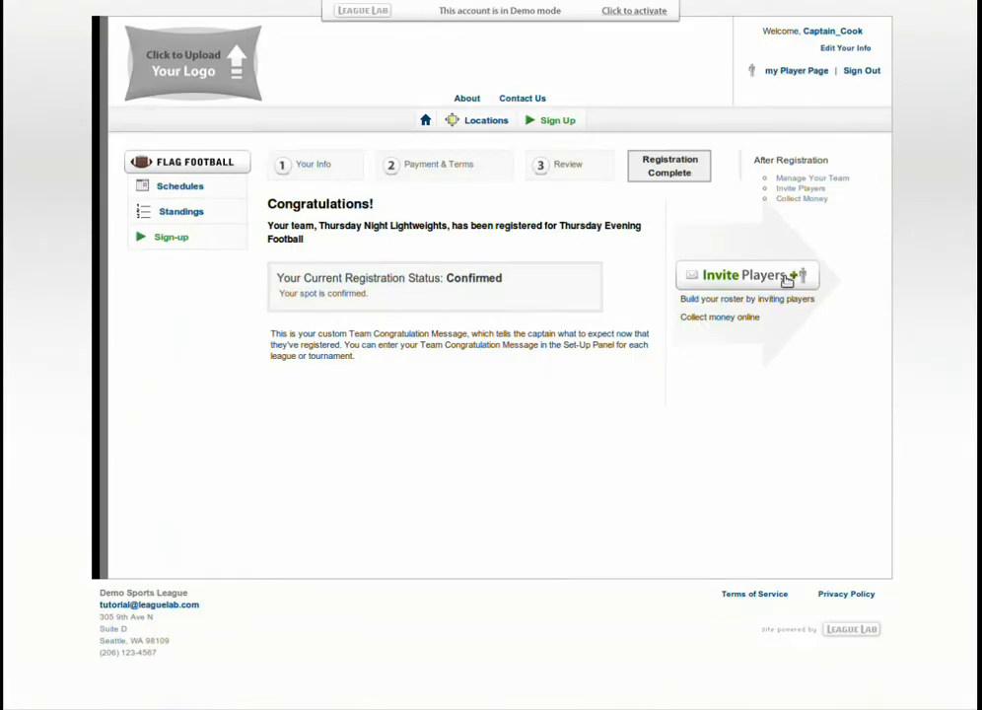
# Start a new player invitation for the team and enter the player's first and last name.
pyautogui.click(787, 279)
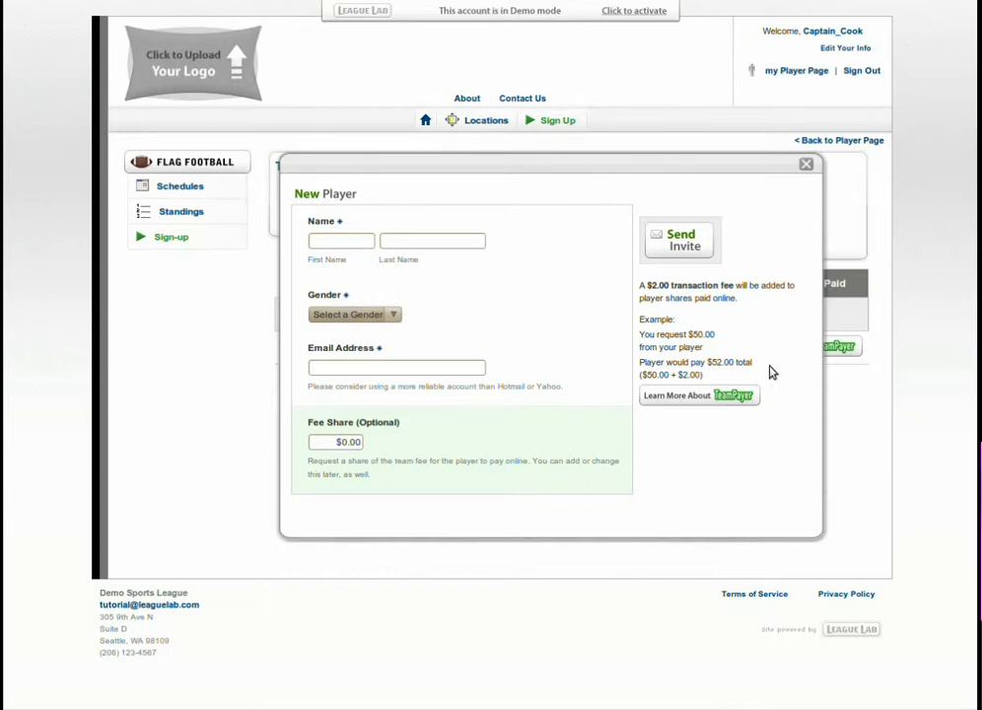
pyautogui.click(345, 241)
pyautogui.write('Sam')
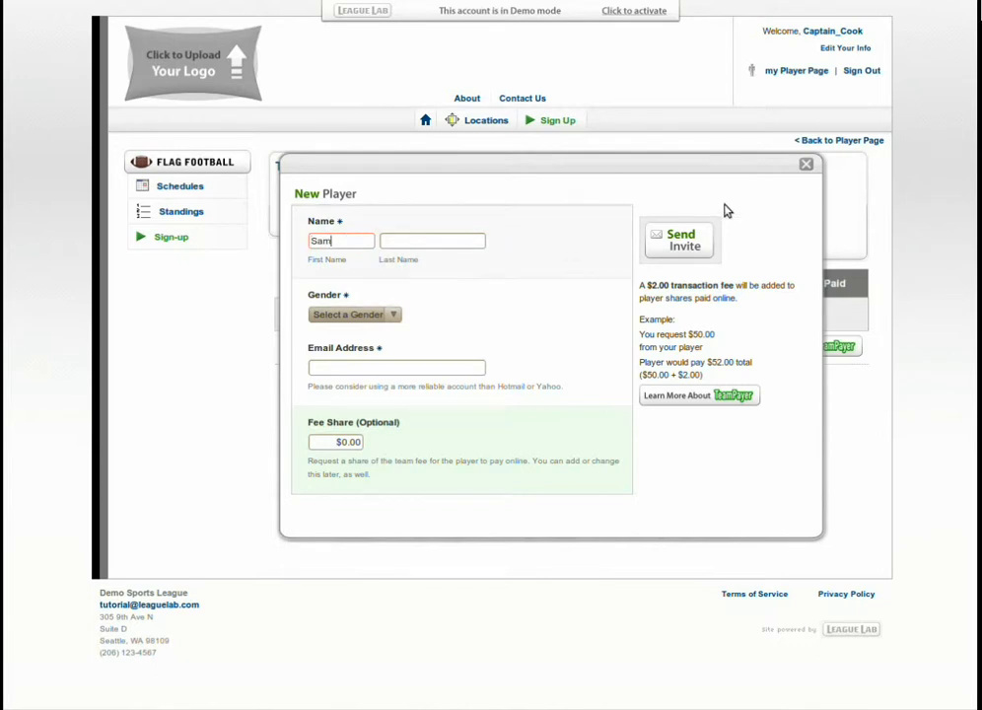
pyautogui.press('Tab')
pyautogui.write('Smith')
pyautogui.press('Tab')
# Set the new player's gender to Male and enter the player's email address.
pyautogui.press('f')
pyautogui.press('m')
pyautogui.press('Tab')
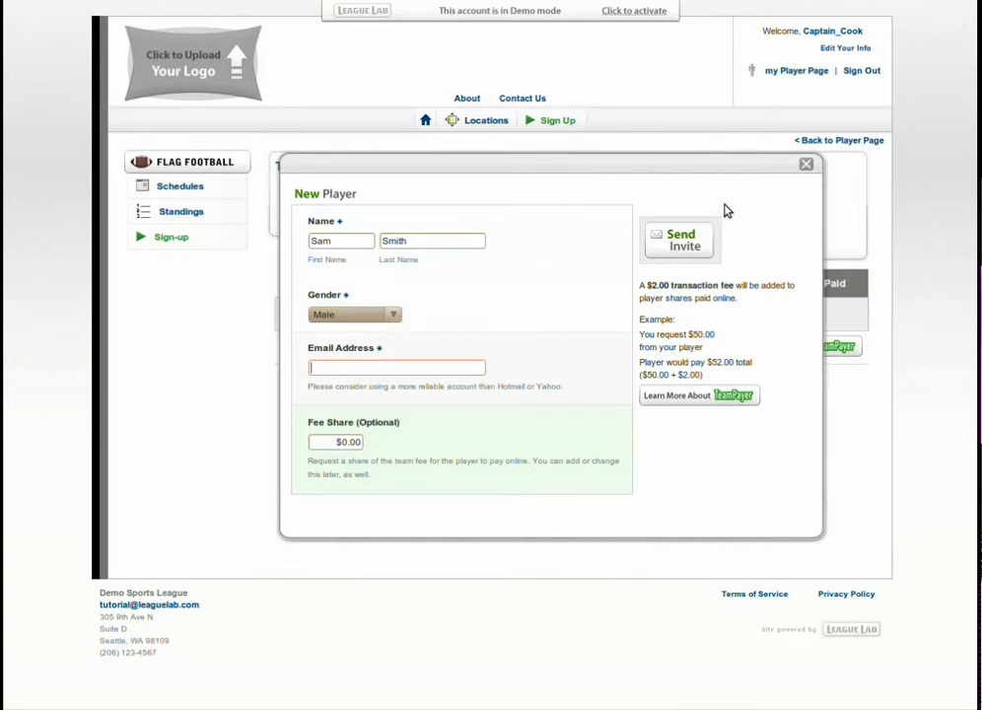
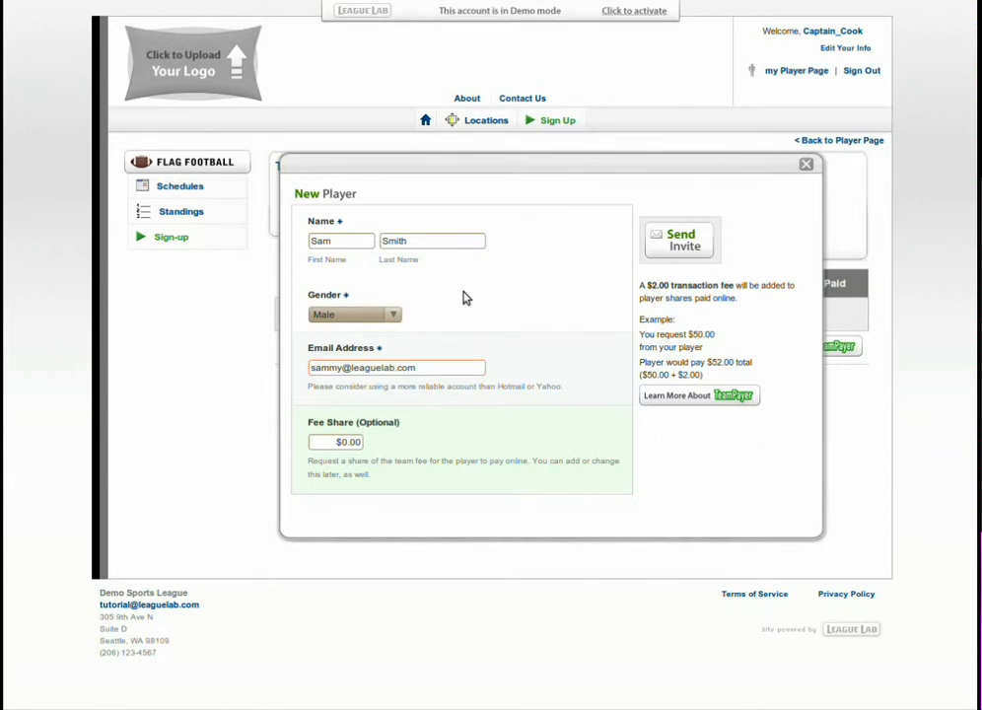
# Set the player's fee share to $50.00 and send the invite.
pyautogui.click(352, 442)
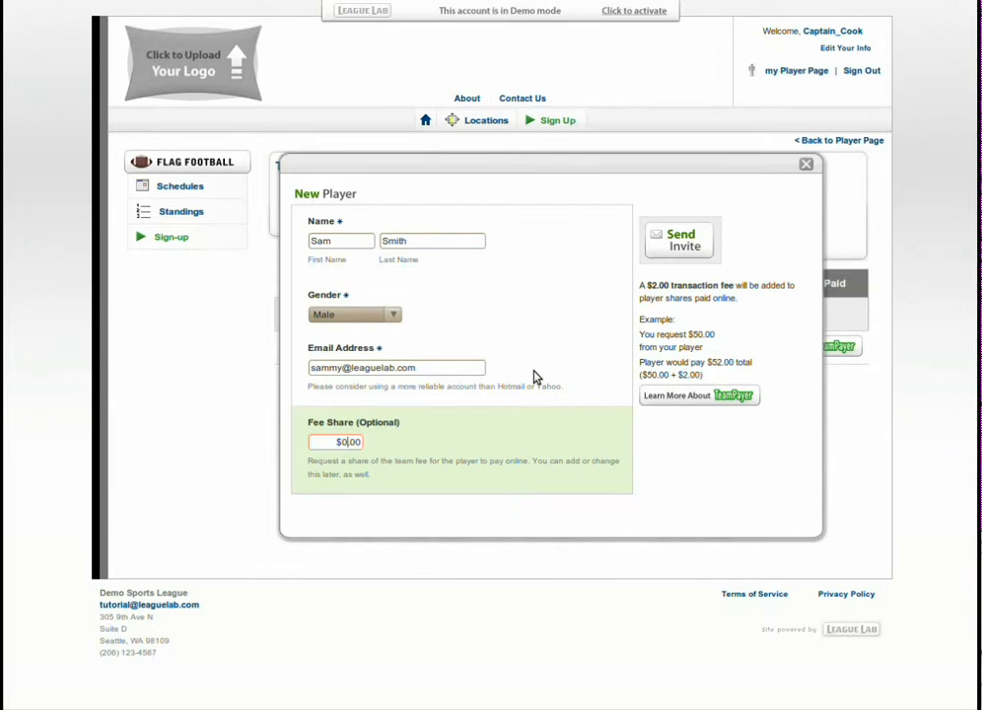
pyautogui.write('5')
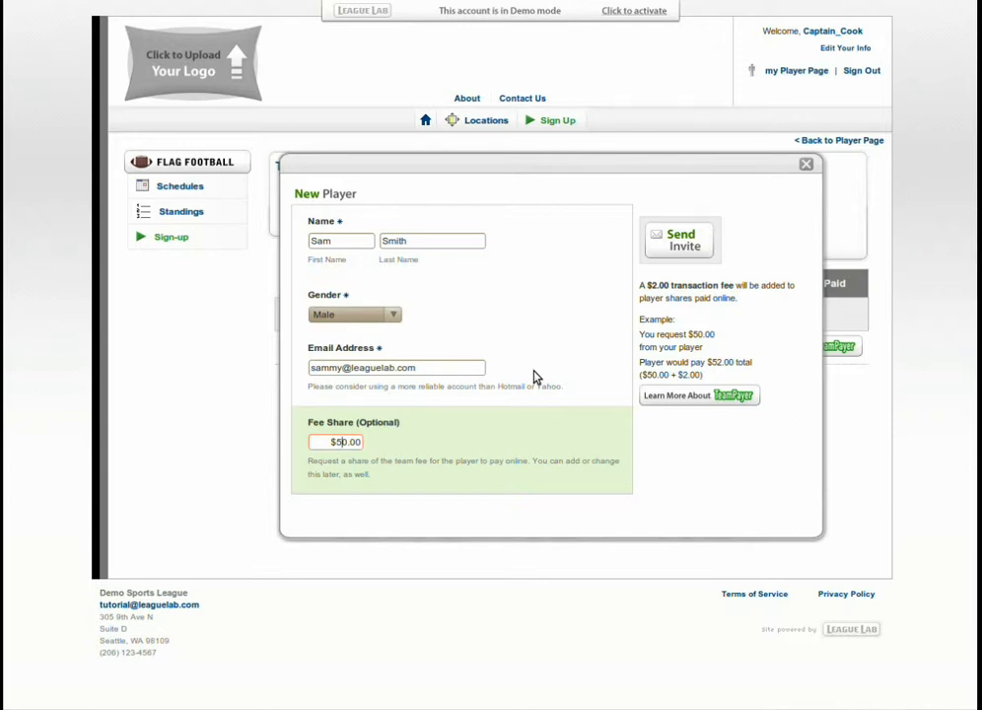
pyautogui.click(331, 441)
pyautogui.click(696, 244)
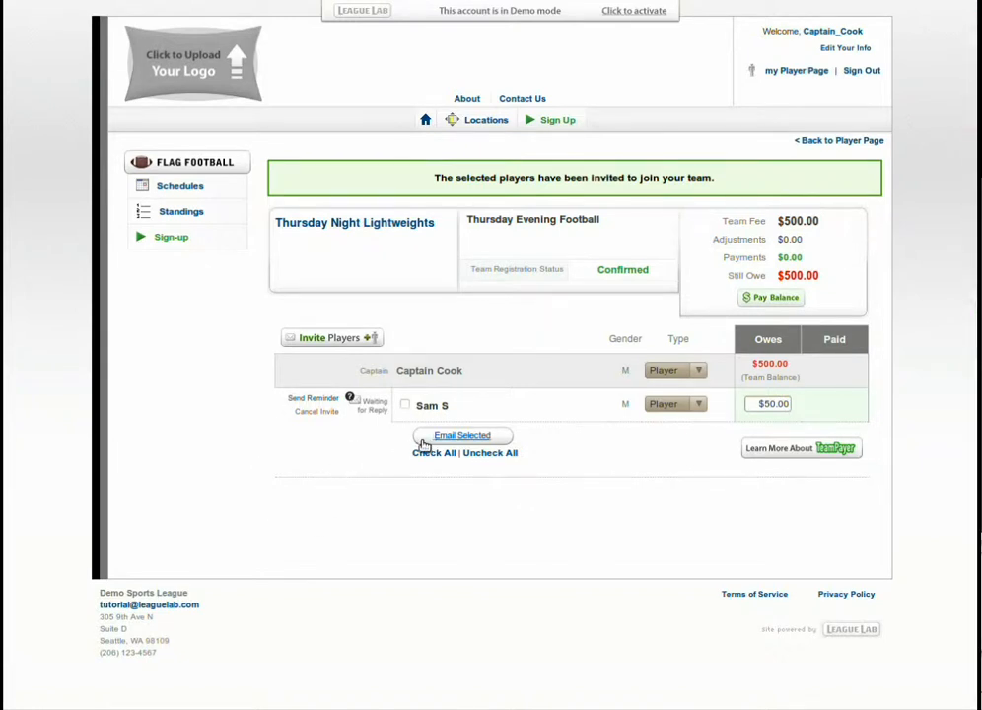
# Select the invited player in the team roster and clear the selection again.
pyautogui.click(404, 406)
pyautogui.click(404, 405)
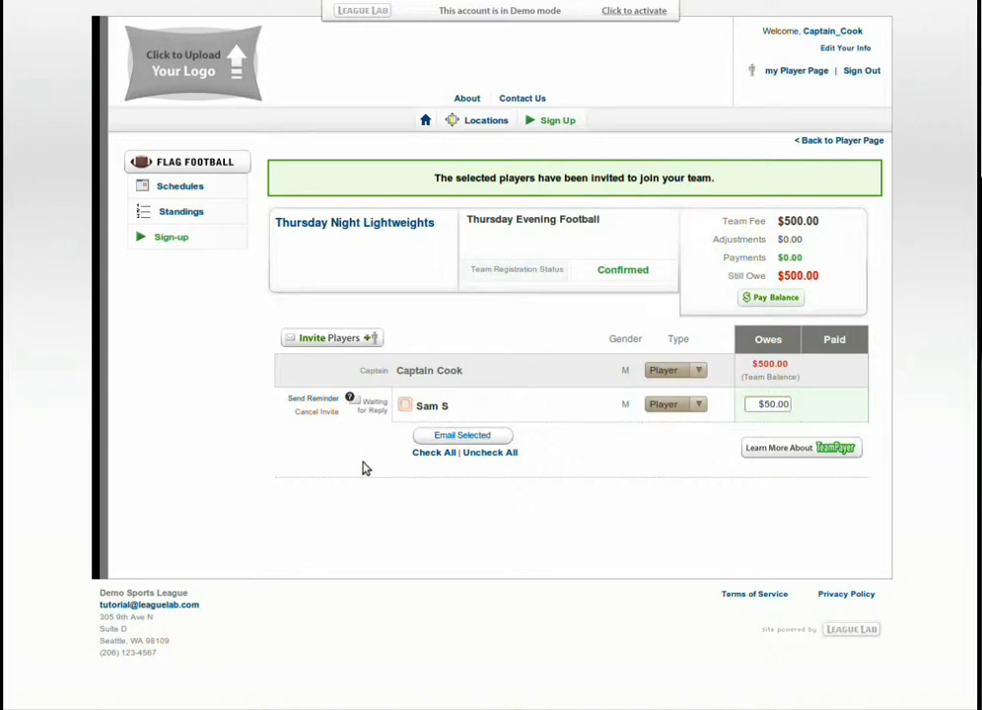